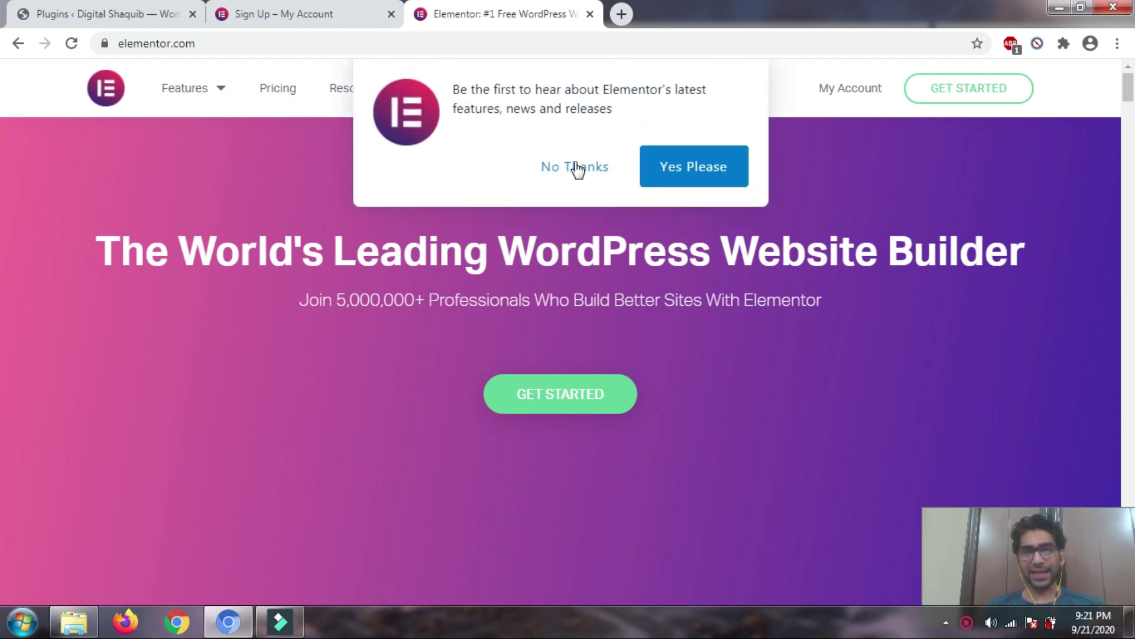
Decline the prompt offering updates on Elementor's latest features, news and releases.
{"action": "left_click", "coordinate": [577, 168]}
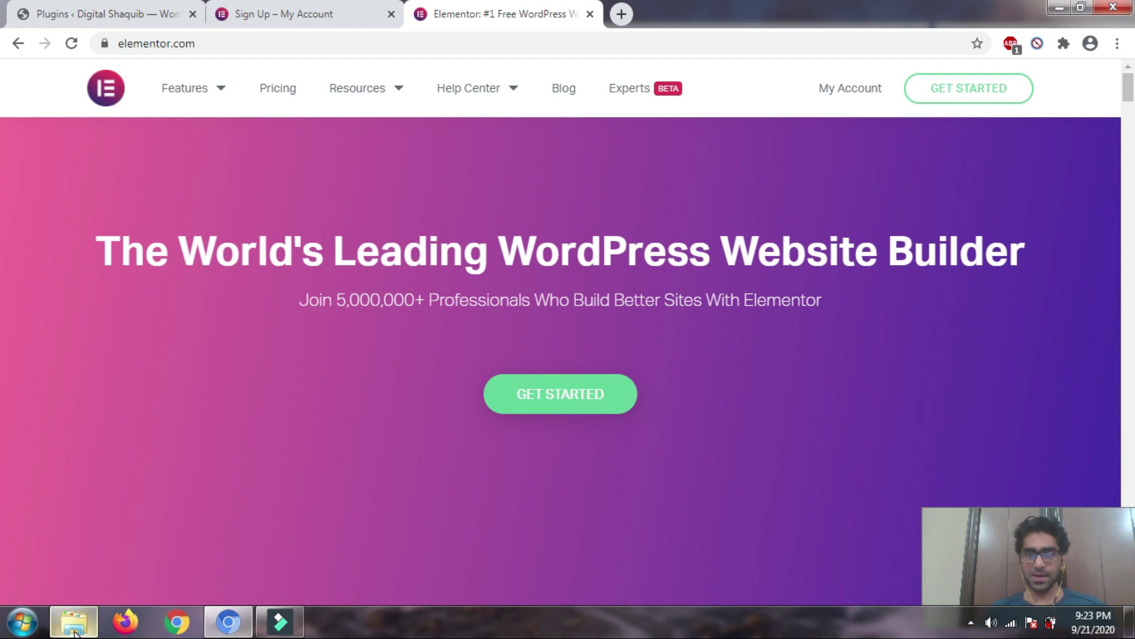
Switch to the file explorer and inspect the Elementor-pro.3.0.4.zip and Elementor-core.3.0.9.zip archives, returning to the browser.
{"action": "mouse_move", "coordinate": [75, 632]}
{"action": "left_click", "coordinate": [74, 509]}
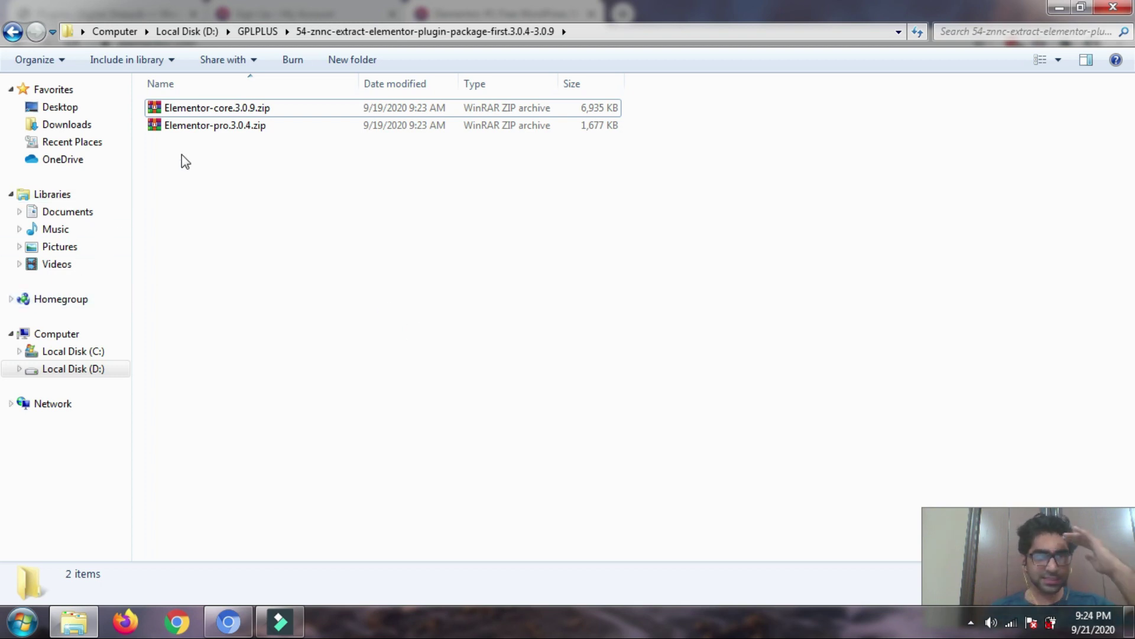
{"action": "left_click", "coordinate": [229, 126]}
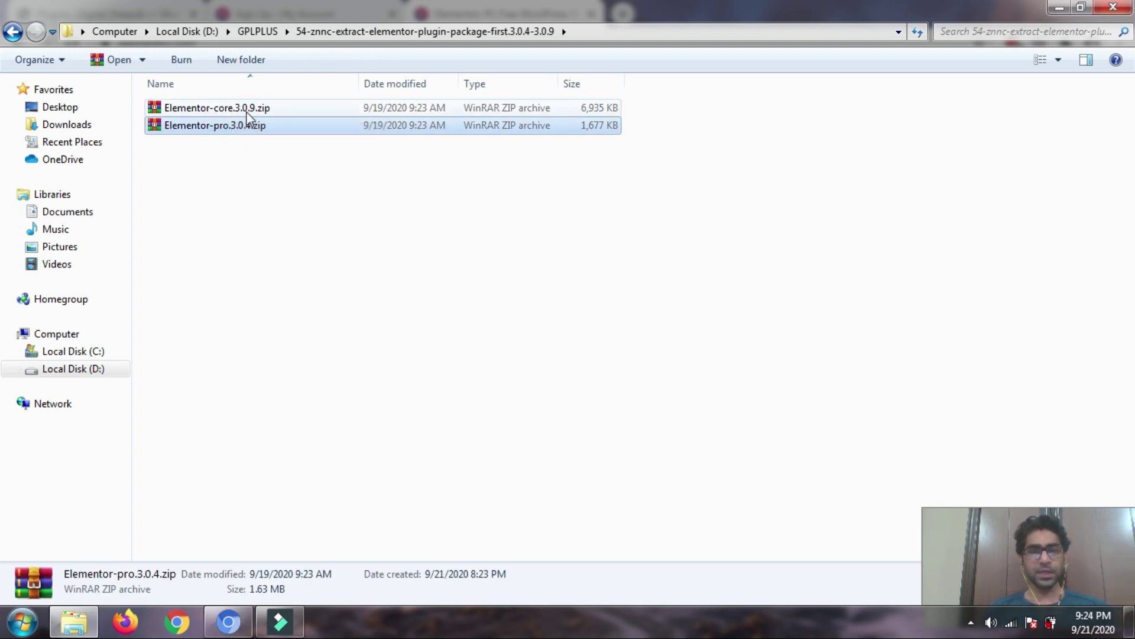
{"action": "left_click", "coordinate": [244, 109]}
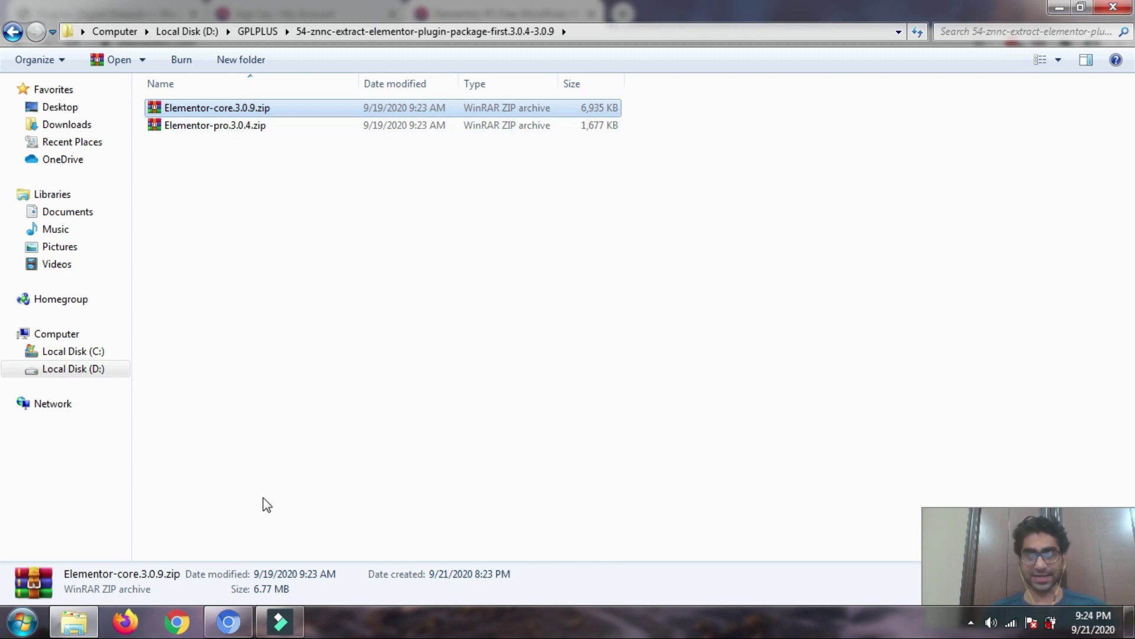
{"action": "left_click", "coordinate": [229, 628]}
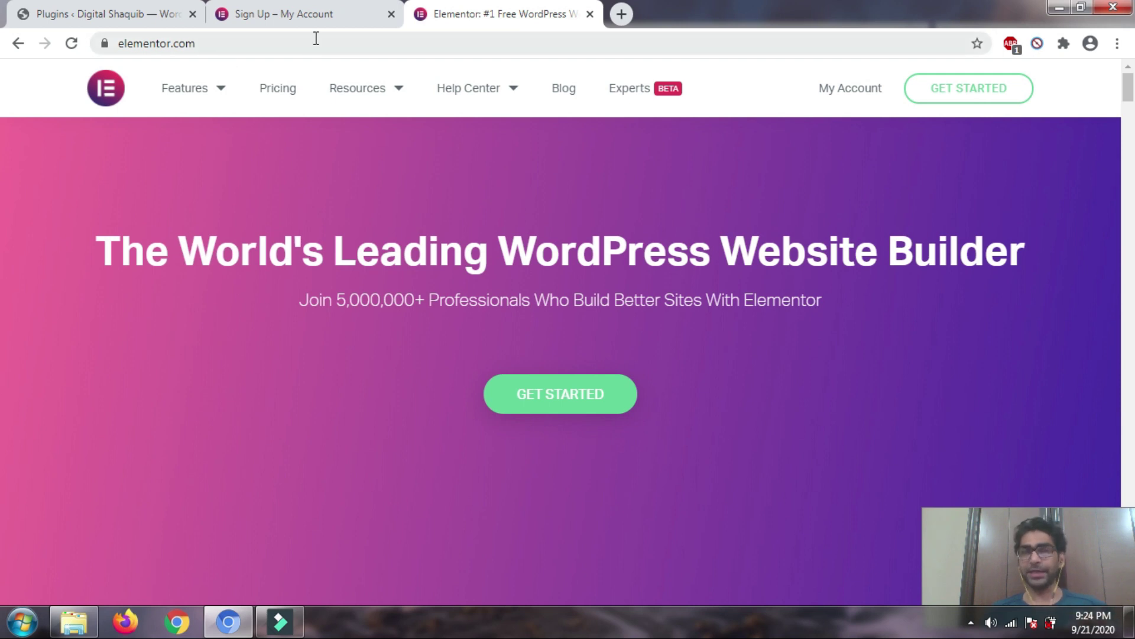
Log in to the existing Elementor account and review the plan notice on its My Account page.
{"action": "left_click", "coordinate": [324, 15]}
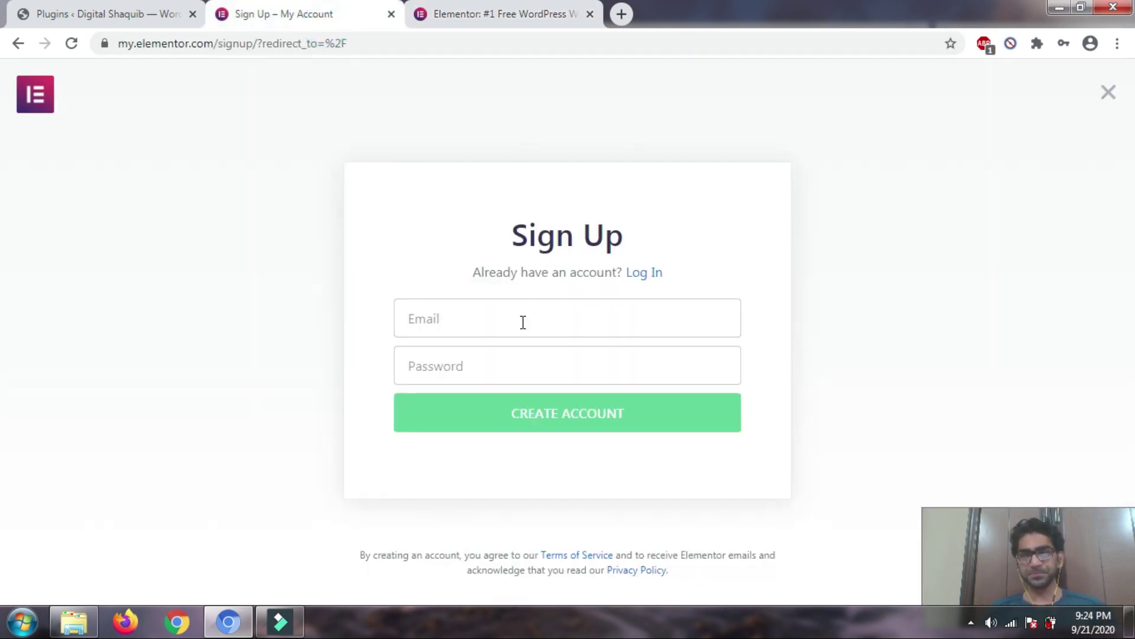
{"action": "left_click", "coordinate": [656, 285]}
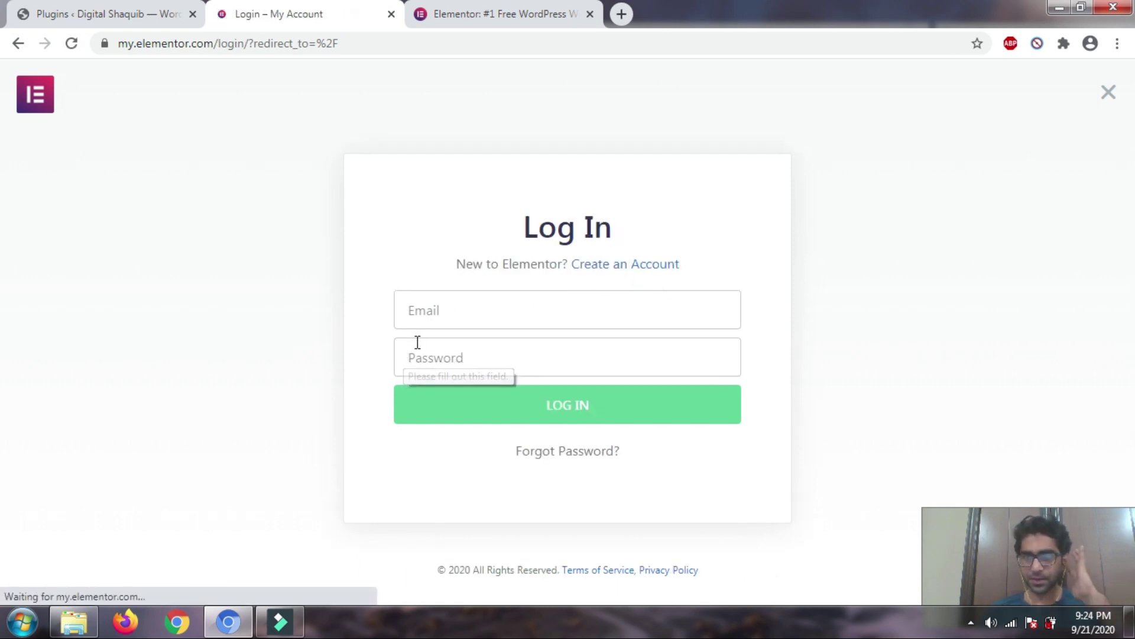
{"action": "left_click", "coordinate": [399, 400]}
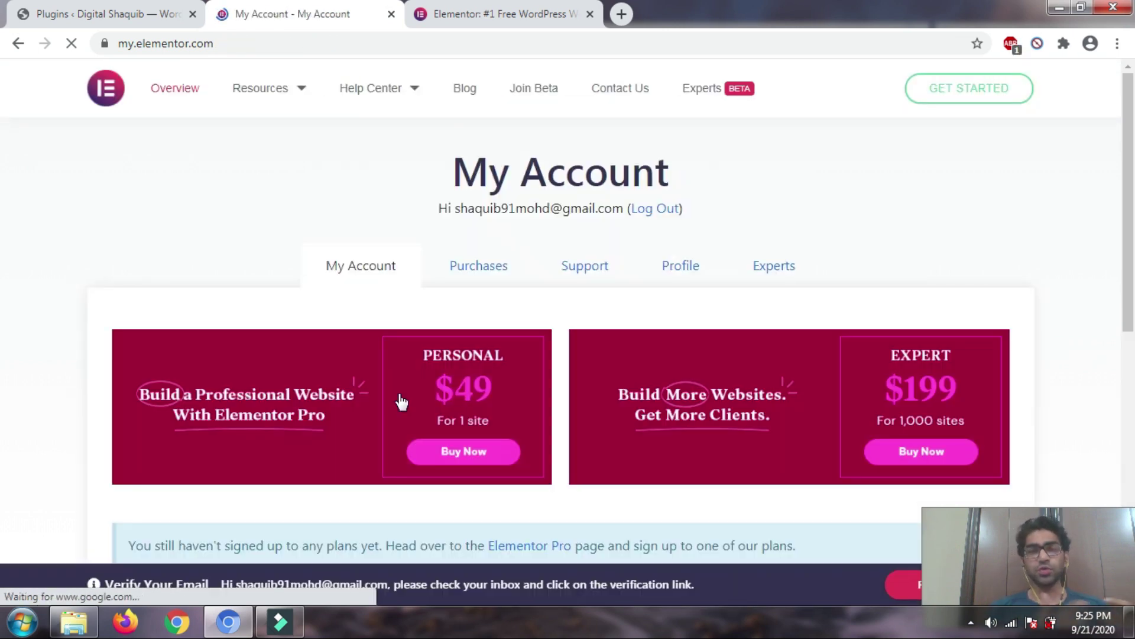
{"action": "scroll", "coordinate": [469, 299], "scroll_direction": "down", "scroll_amount": 3}
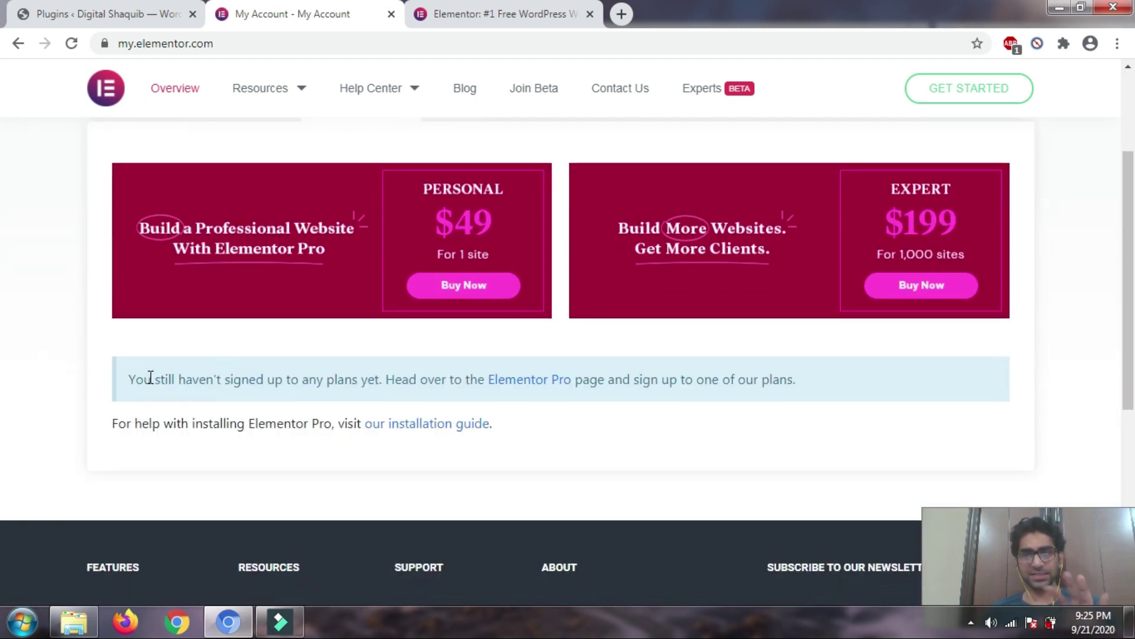
{"action": "left_click_drag", "start_coordinate": [135, 376], "coordinate": [470, 388]}
{"action": "scroll", "coordinate": [551, 302], "scroll_direction": "up", "scroll_amount": 3}
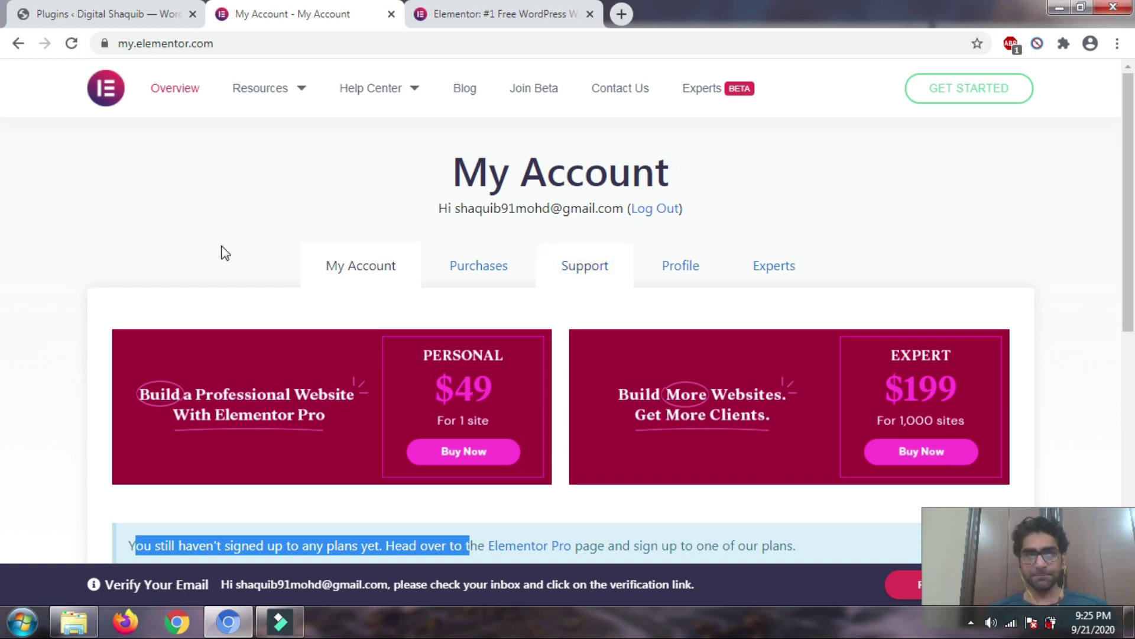
Review the list of installed plugins in the WordPress site's admin area.
{"action": "left_click", "coordinate": [89, 12]}
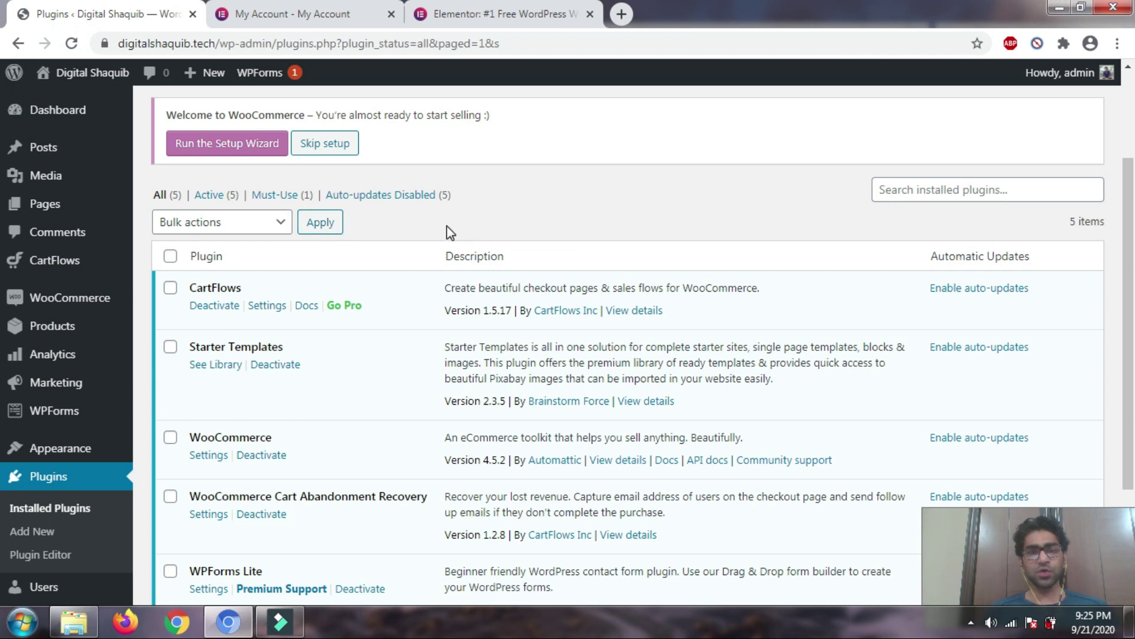
{"action": "scroll", "coordinate": [382, 239], "scroll_direction": "down", "scroll_amount": 3}
{"action": "scroll", "coordinate": [343, 240], "scroll_direction": "up", "scroll_amount": 3}
{"action": "scroll", "coordinate": [319, 260], "scroll_direction": "down", "scroll_amount": 3}
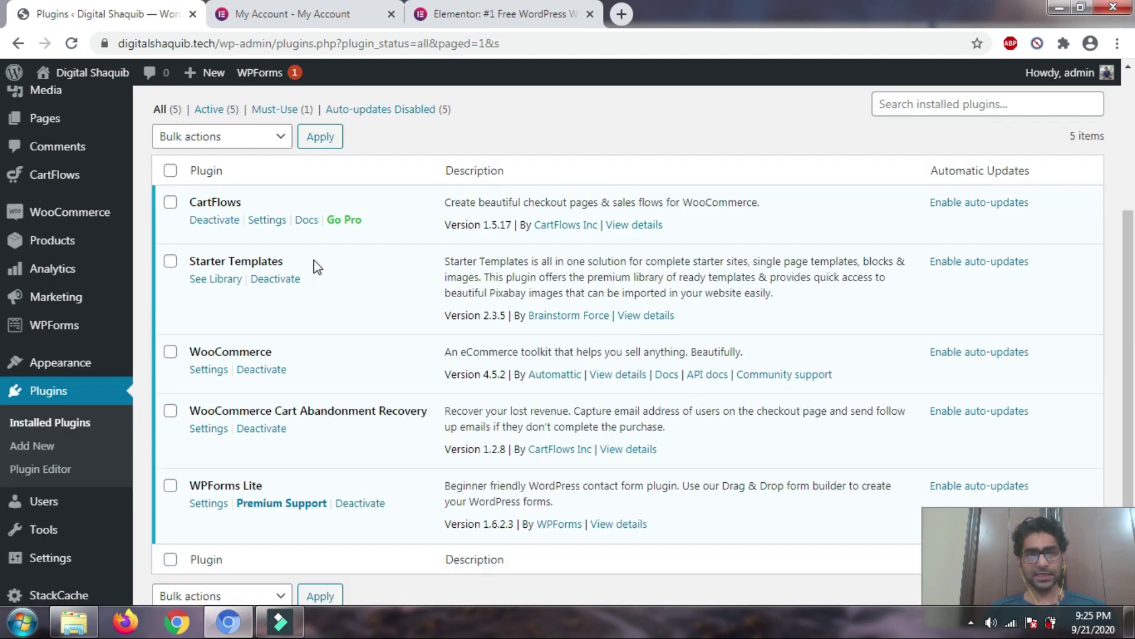
{"action": "scroll", "coordinate": [302, 273], "scroll_direction": "up", "scroll_amount": 2}
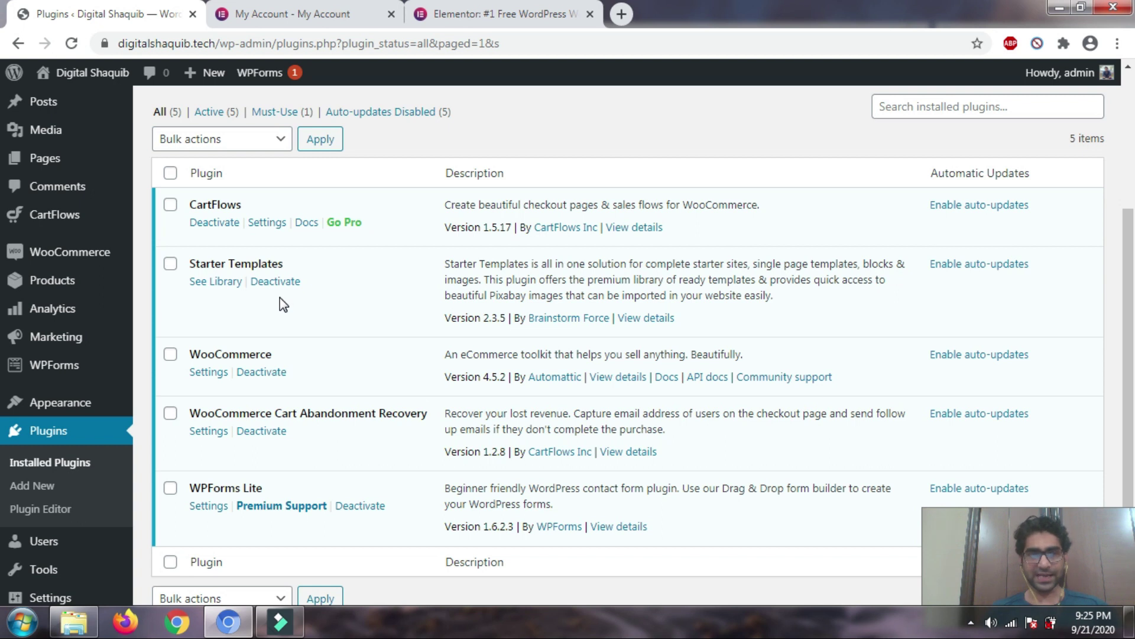
{"action": "scroll", "coordinate": [331, 260], "scroll_direction": "up", "scroll_amount": 3}
{"action": "scroll", "coordinate": [320, 228], "scroll_direction": "up", "scroll_amount": 1}
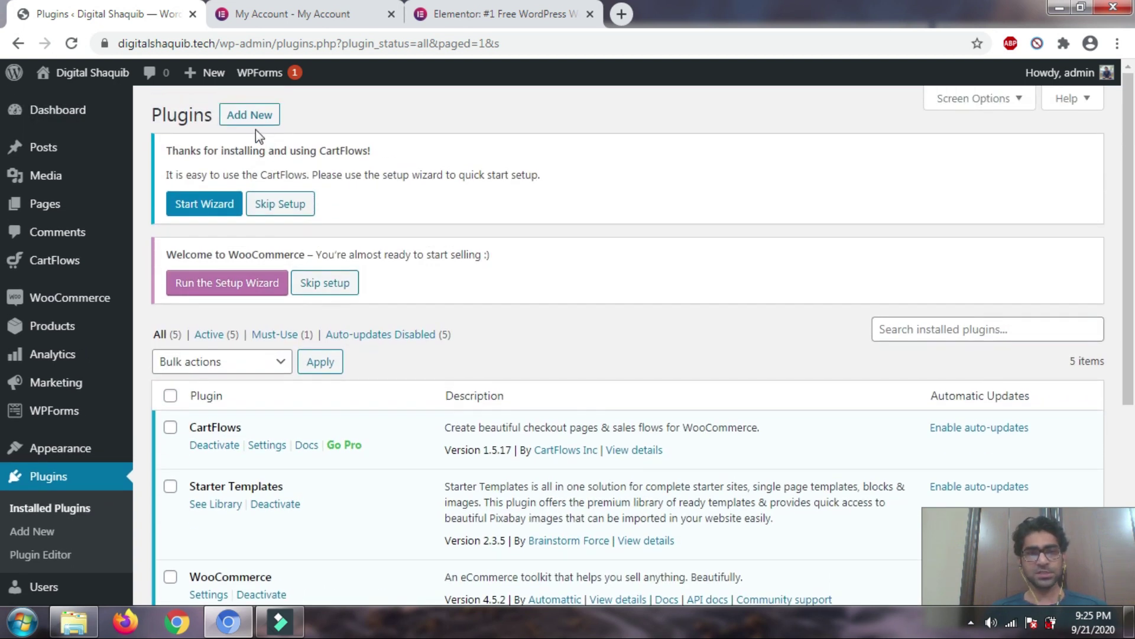
Add a new plugin by uploading Elementor-core.3.0.9.zip and install it.
{"action": "left_click", "coordinate": [261, 116]}
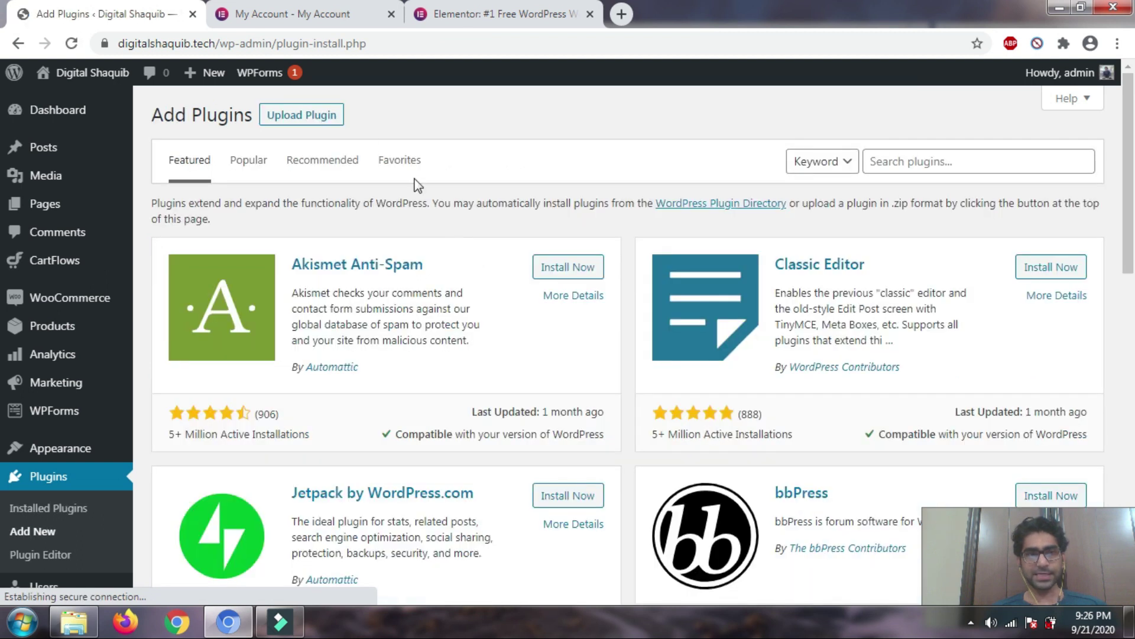
{"action": "left_click", "coordinate": [331, 119]}
{"action": "left_click", "coordinate": [540, 269]}
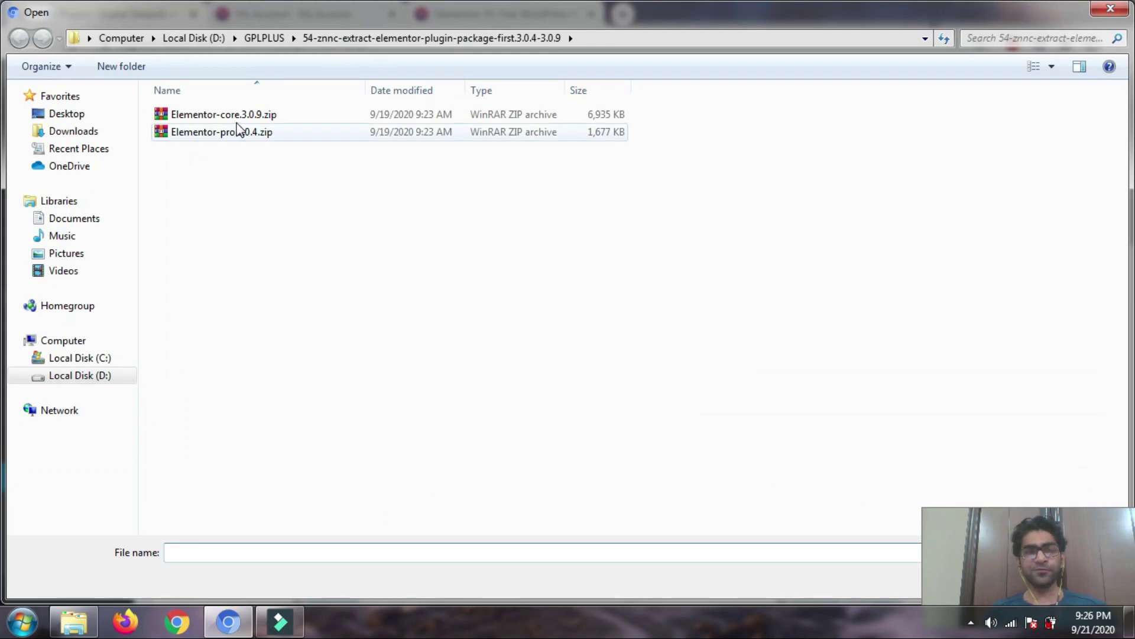
{"action": "left_click", "coordinate": [239, 117]}
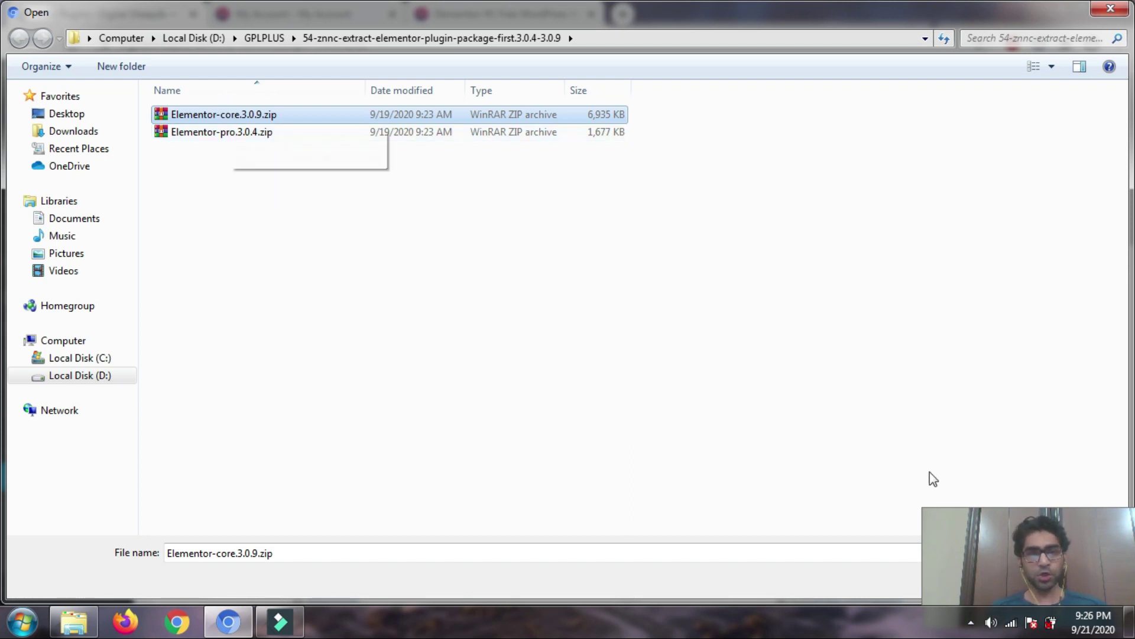
{"action": "double_click", "coordinate": [266, 116]}
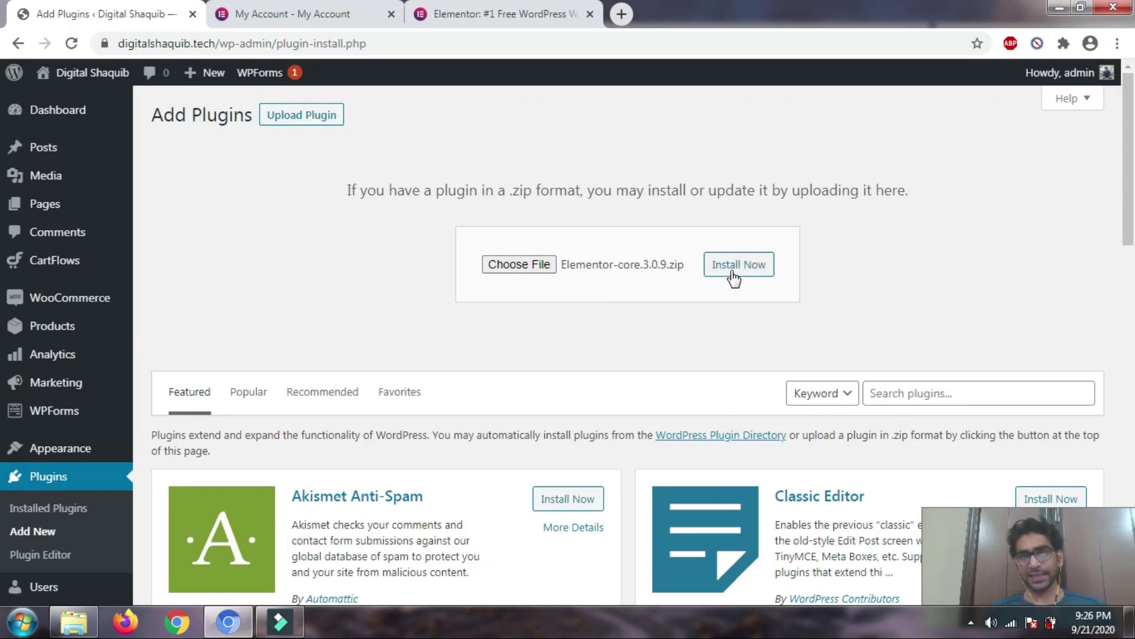
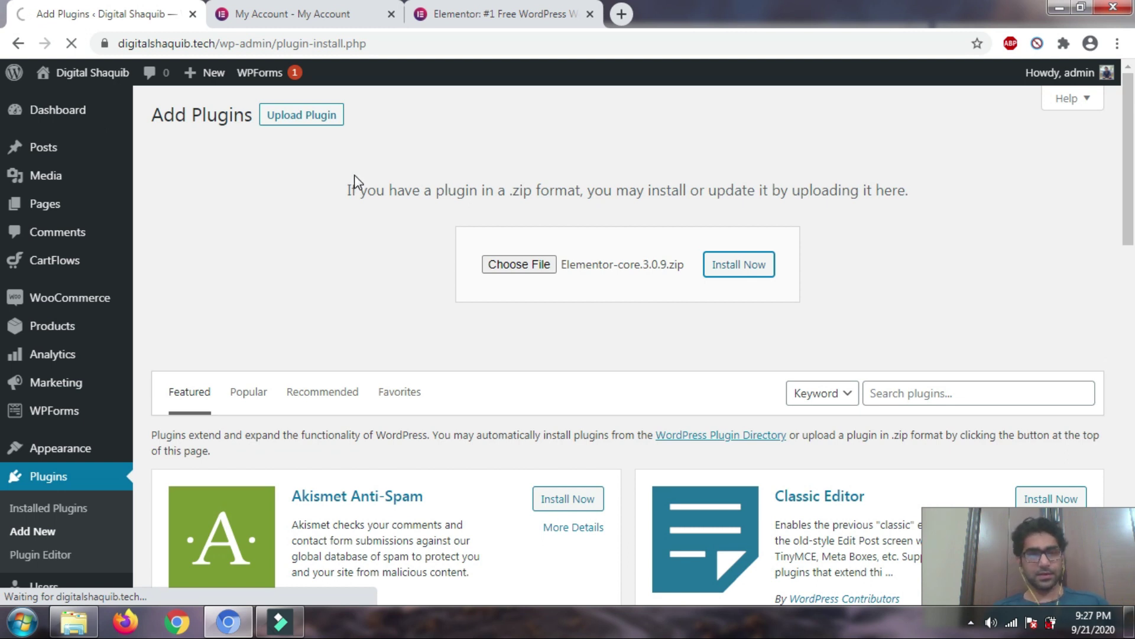
{"action": "left_click", "coordinate": [339, 12]}
{"action": "left_click", "coordinate": [86, 18]}
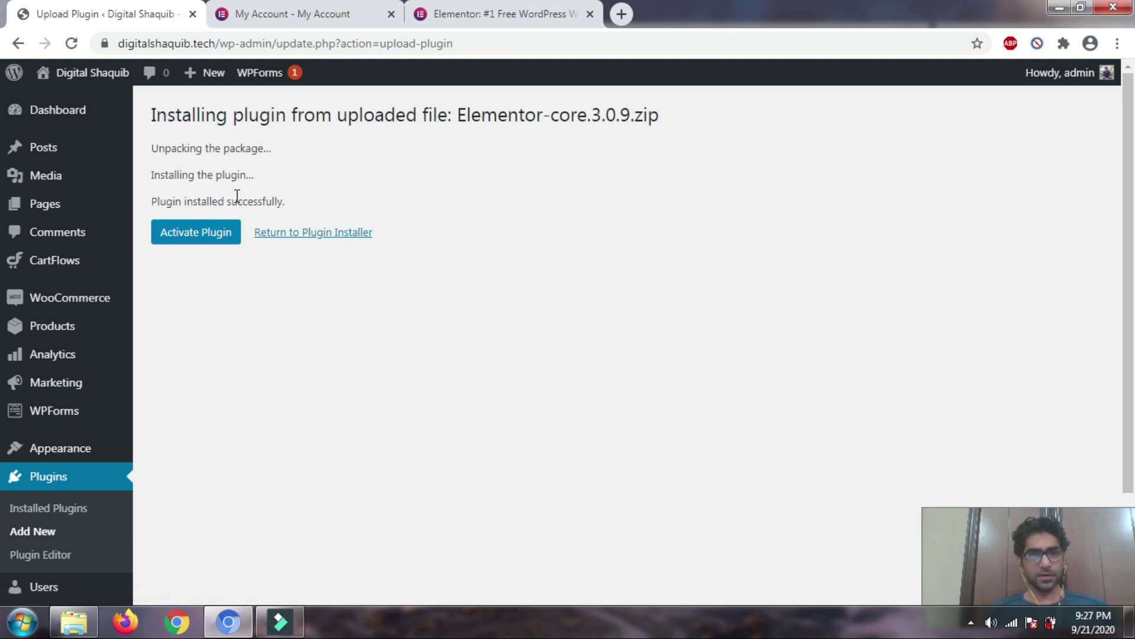
Return to the plugin installer and install Elementor-pro.3.0.4.zip from an uploaded file.
{"action": "left_click", "coordinate": [331, 237]}
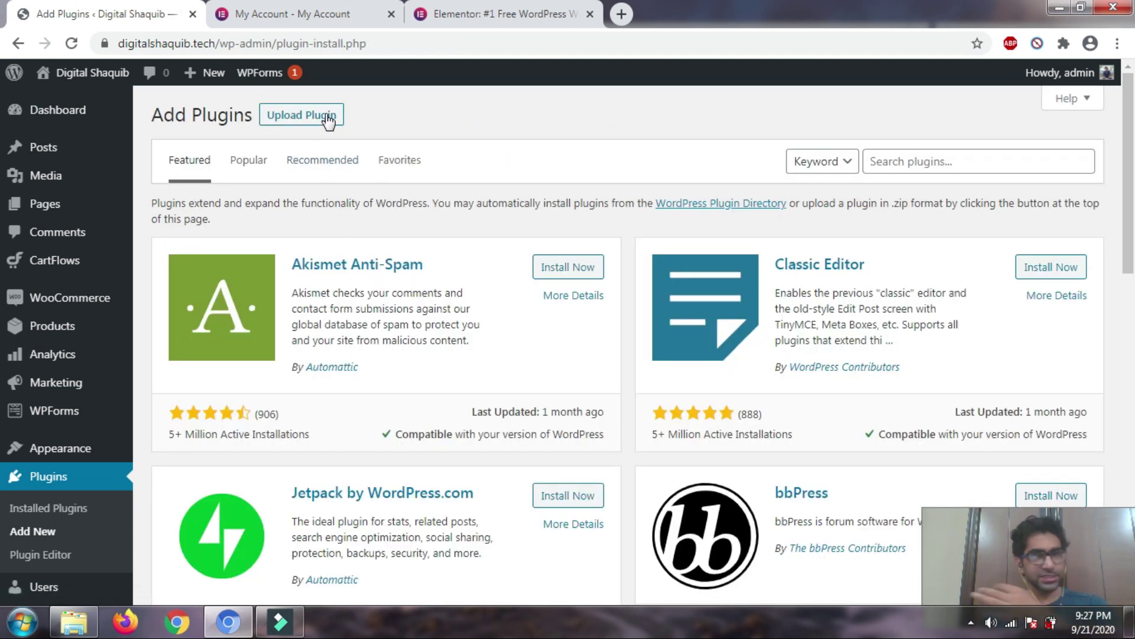
{"action": "left_click", "coordinate": [331, 118]}
{"action": "left_click", "coordinate": [544, 271]}
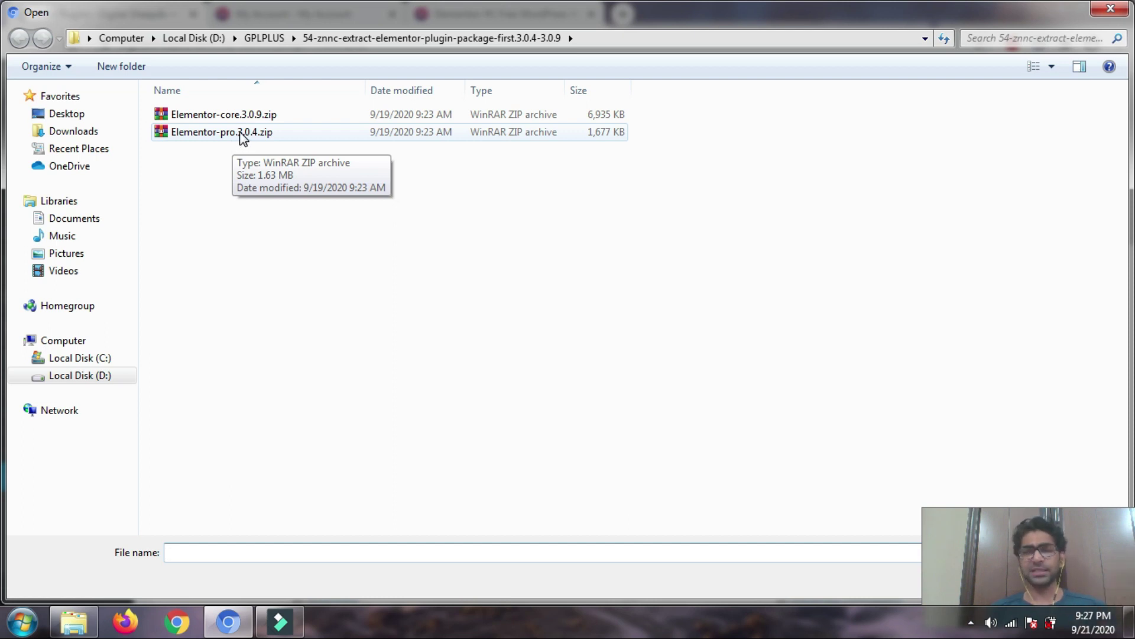
{"action": "left_click", "coordinate": [231, 136]}
{"action": "double_click", "coordinate": [230, 137]}
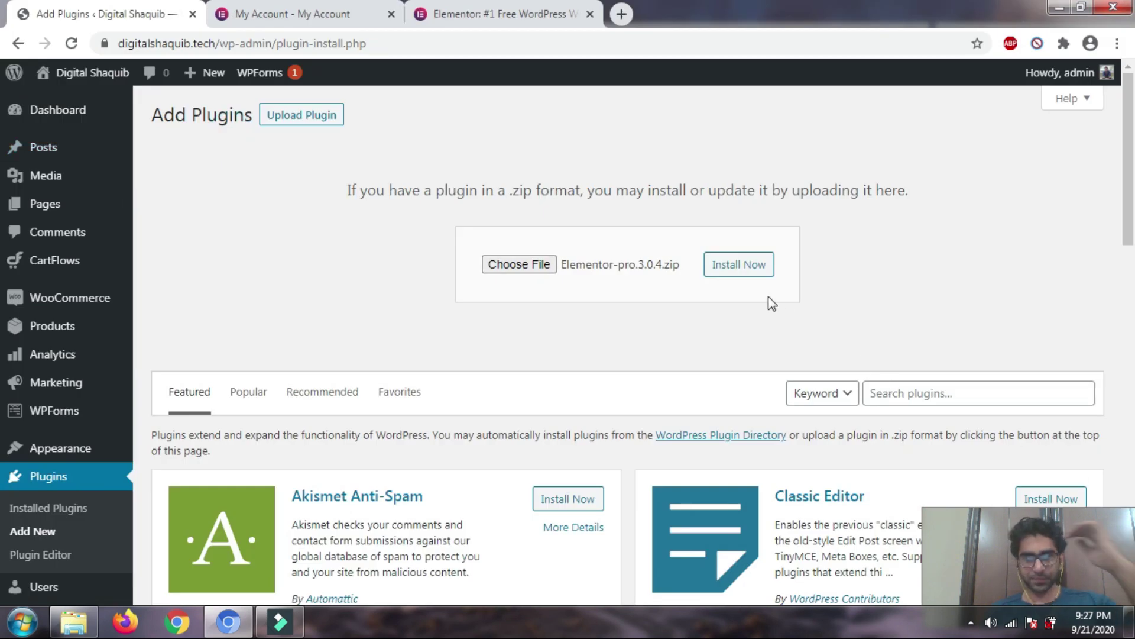
{"action": "left_click", "coordinate": [744, 264]}
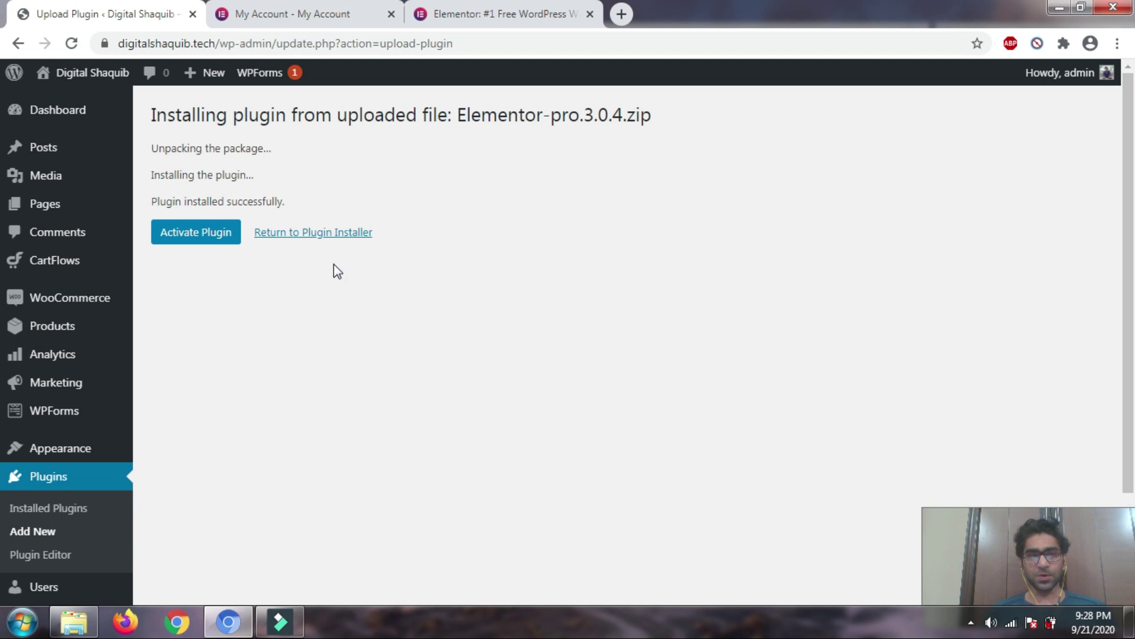
Activate the Elementor and Elementor Pro plugins together with a bulk action on the installed plugins list.
{"action": "left_click", "coordinate": [189, 234]}
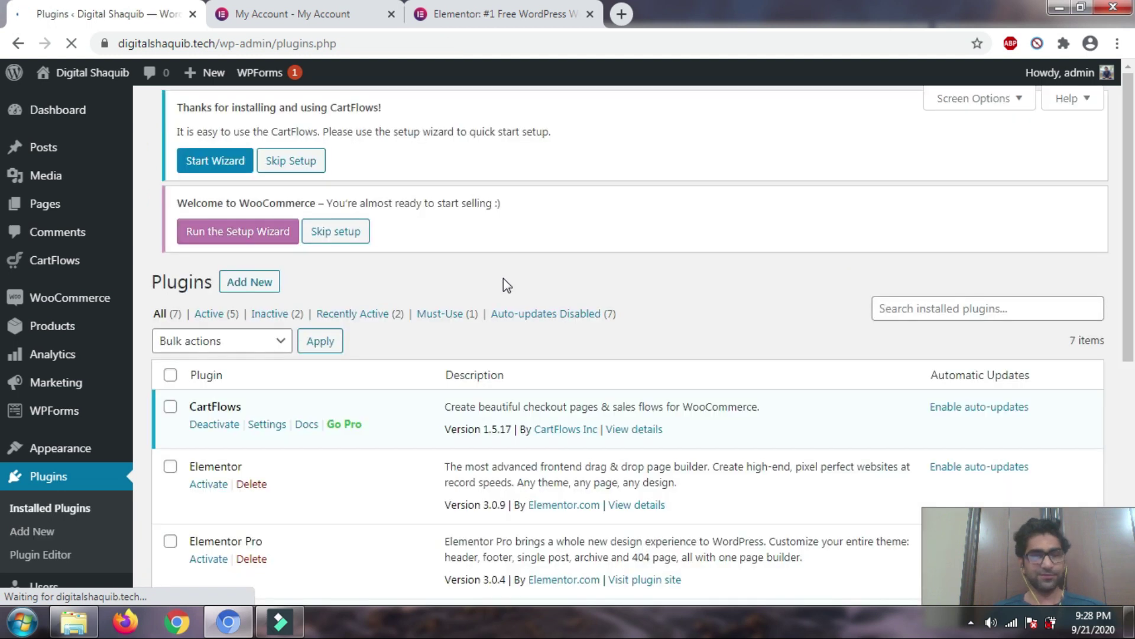
{"action": "scroll", "coordinate": [373, 249], "scroll_direction": "down", "scroll_amount": 4}
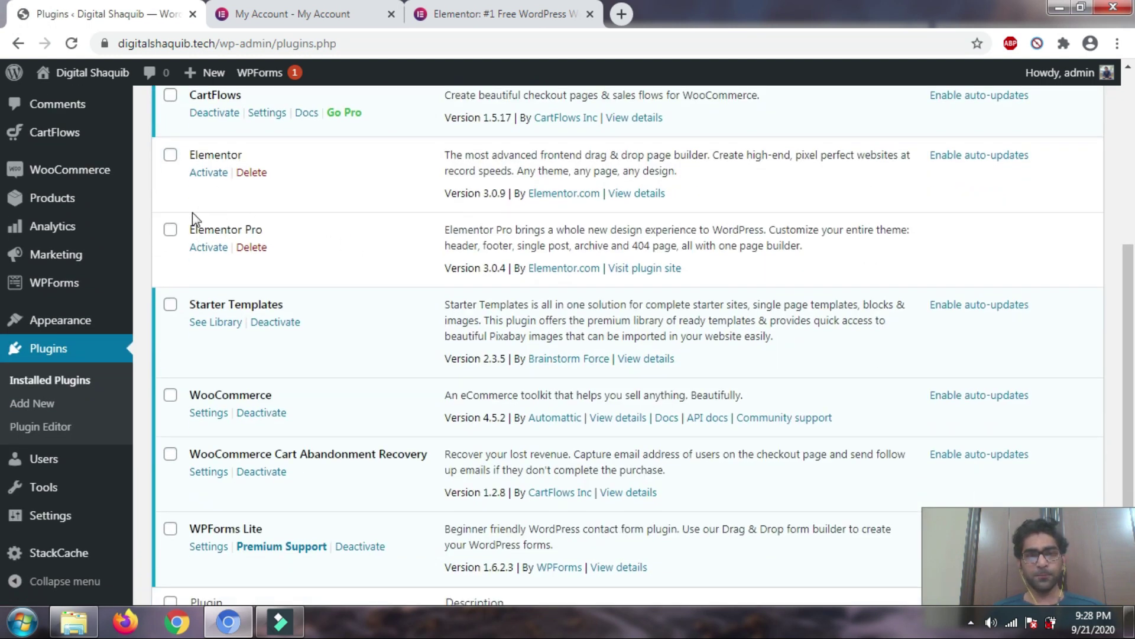
{"action": "scroll", "coordinate": [160, 248], "scroll_direction": "up", "scroll_amount": 1}
{"action": "left_click", "coordinate": [170, 238]}
{"action": "left_click", "coordinate": [170, 313]}
{"action": "scroll", "coordinate": [264, 288], "scroll_direction": "up", "scroll_amount": 1}
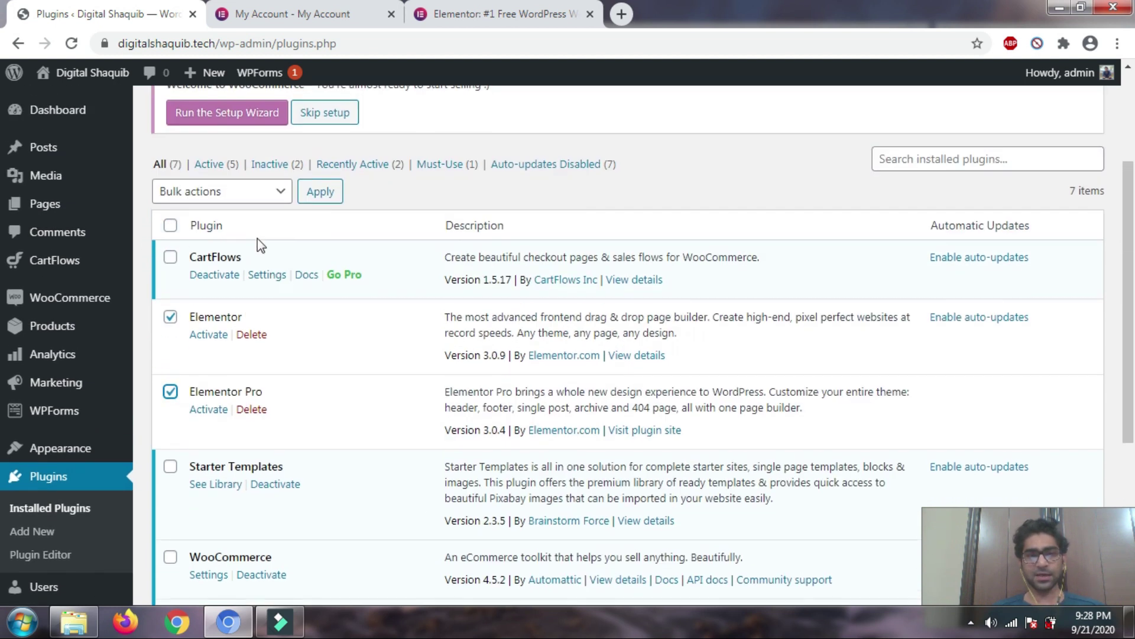
{"action": "left_click", "coordinate": [220, 195]}
{"action": "left_click", "coordinate": [220, 236]}
{"action": "left_click", "coordinate": [326, 200]}
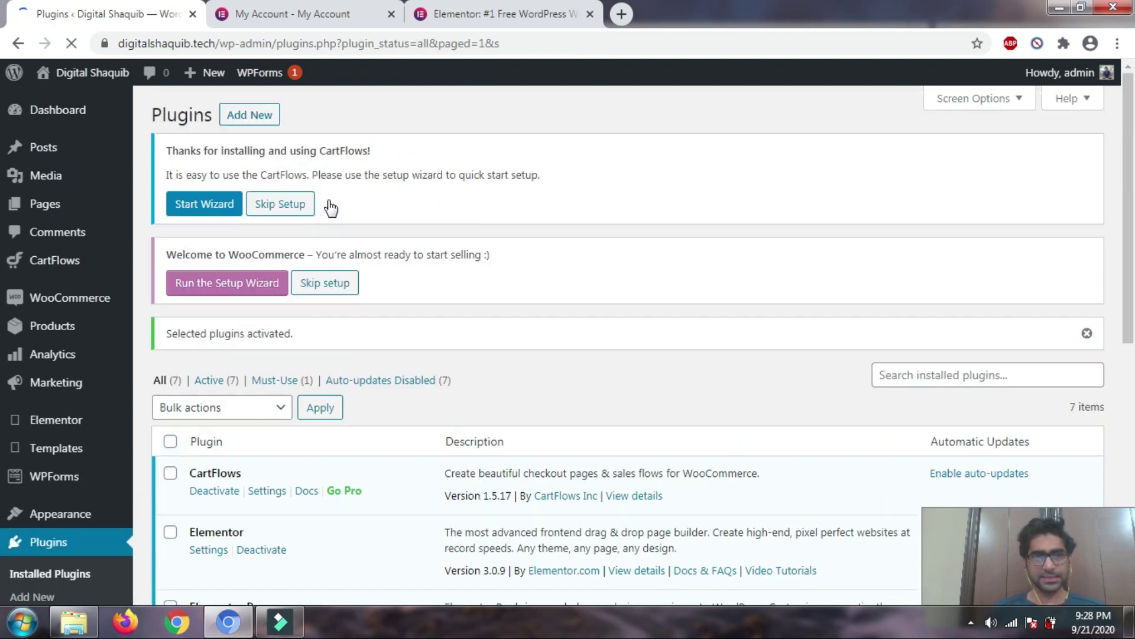
Open Elementor's License settings and check the license status.
{"action": "scroll", "coordinate": [331, 207], "scroll_direction": "down", "scroll_amount": 3}
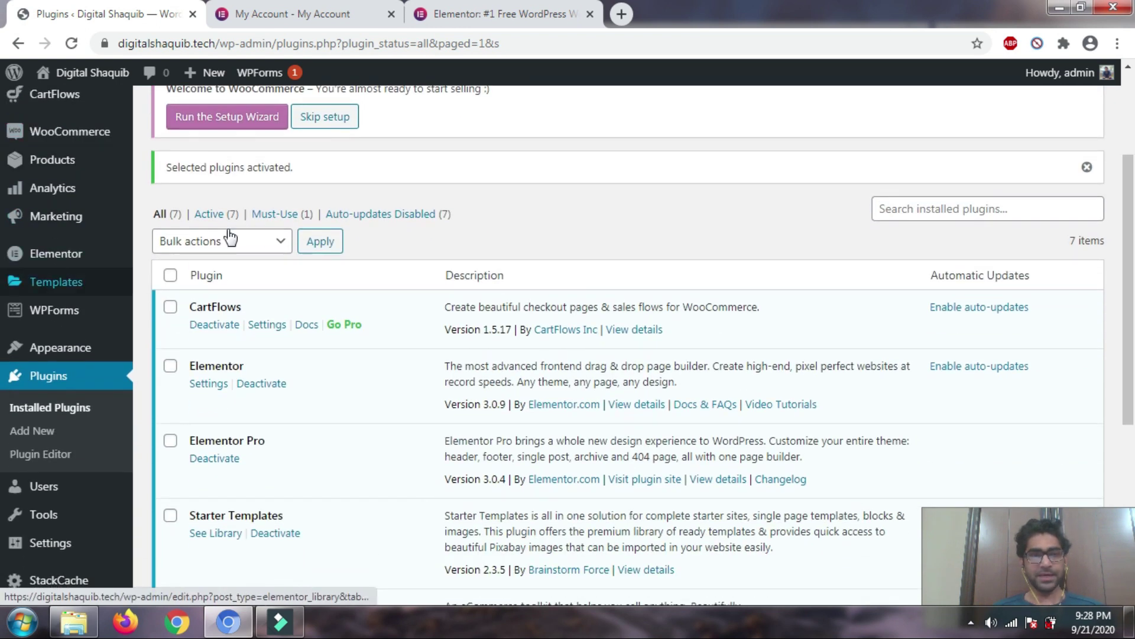
{"action": "mouse_move", "coordinate": [63, 258]}
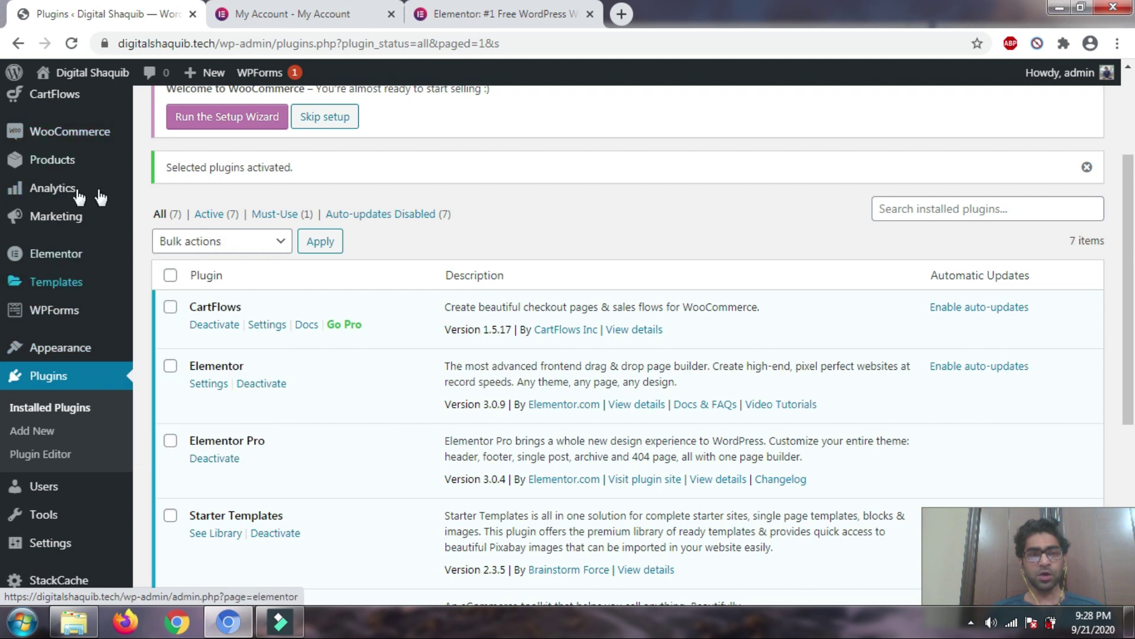
{"action": "left_click", "coordinate": [163, 444]}
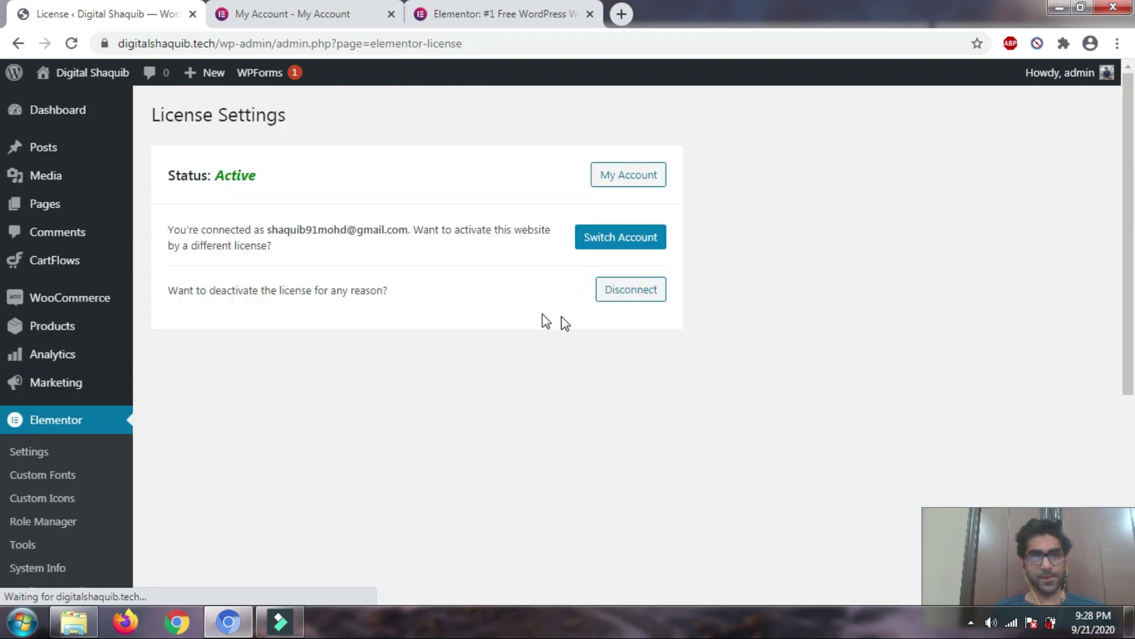
{"action": "left_click_drag", "start_coordinate": [267, 173], "coordinate": [222, 183]}
{"action": "left_click", "coordinate": [269, 173]}
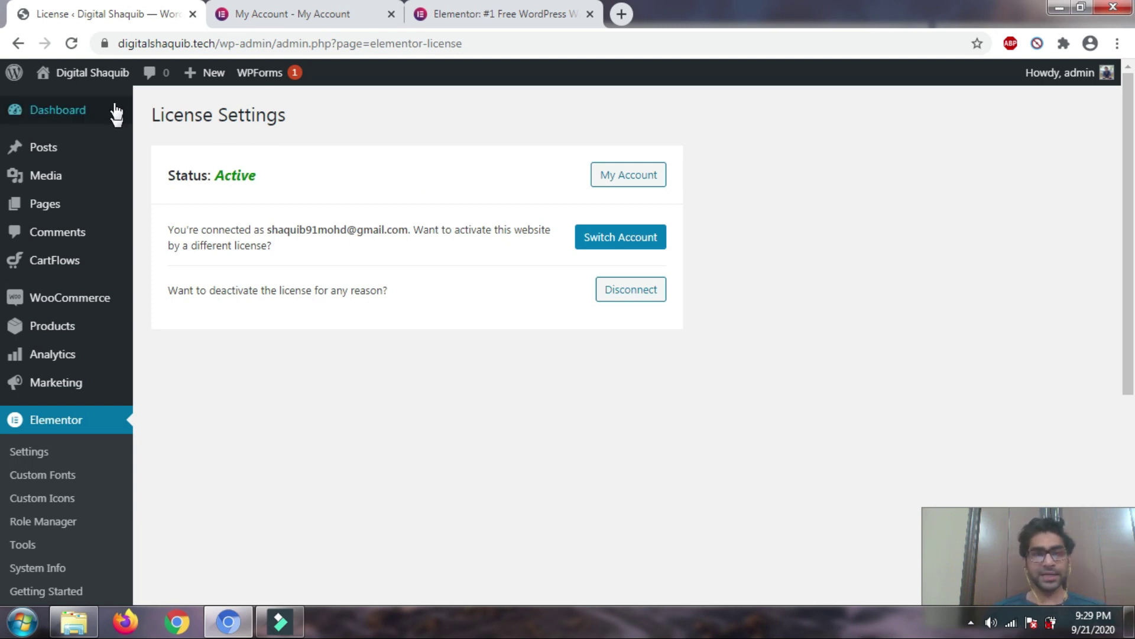
Open the site's front end in a new browser tab and look over the home page.
{"action": "right_click", "coordinate": [98, 75]}
{"action": "left_click", "coordinate": [115, 86]}
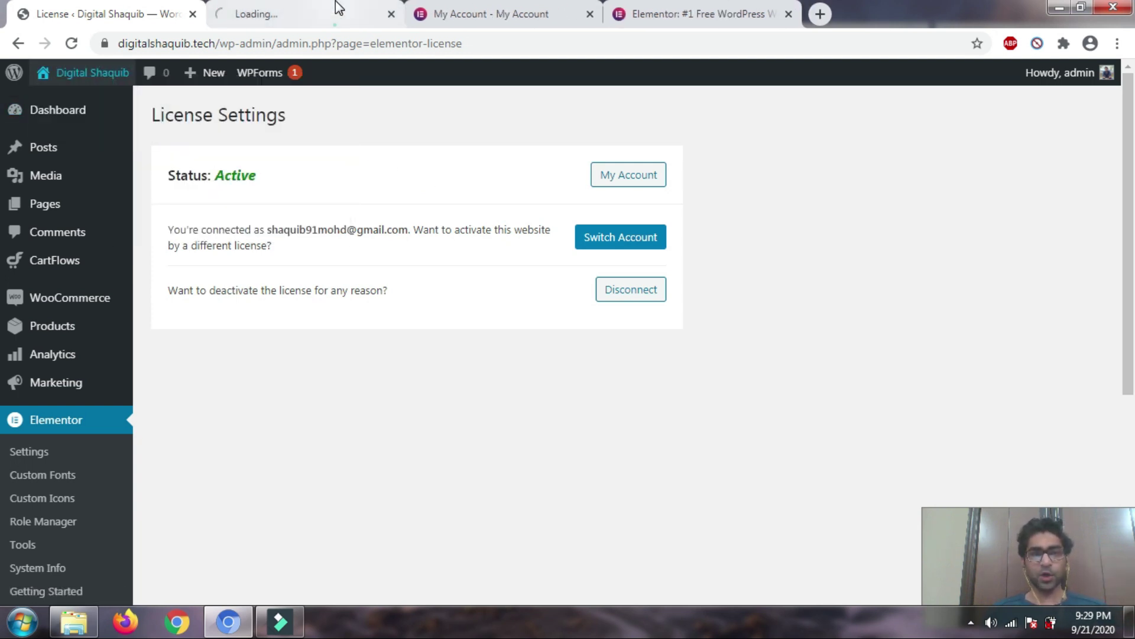
{"action": "left_click", "coordinate": [337, 8]}
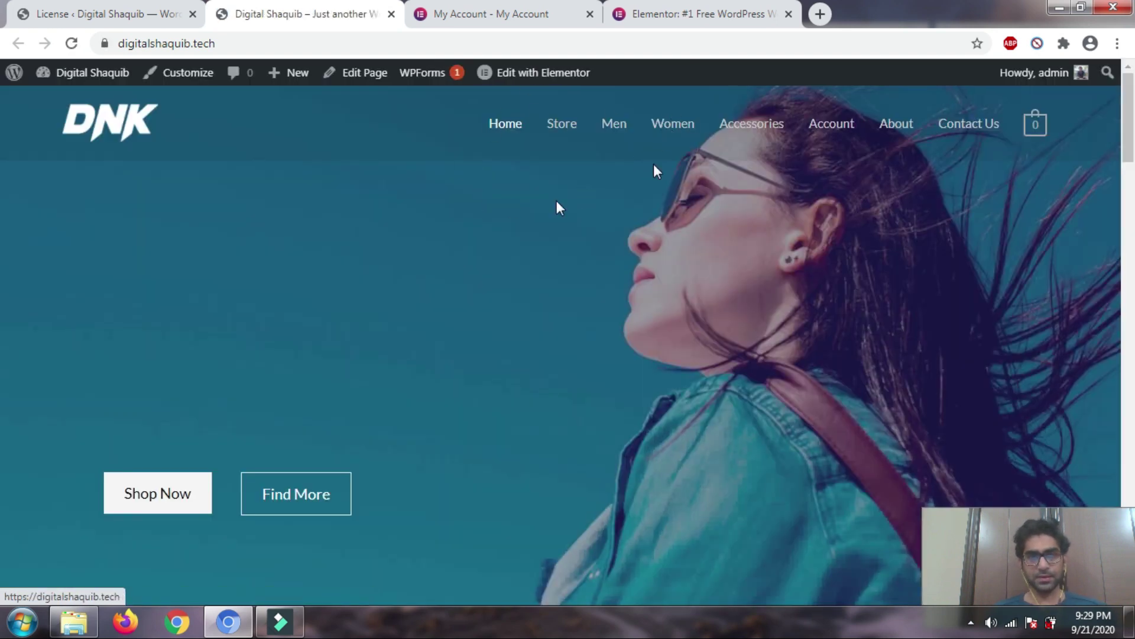
{"action": "scroll", "coordinate": [637, 248], "scroll_direction": "down", "scroll_amount": 4}
{"action": "scroll", "coordinate": [635, 244], "scroll_direction": "up", "scroll_amount": 4}
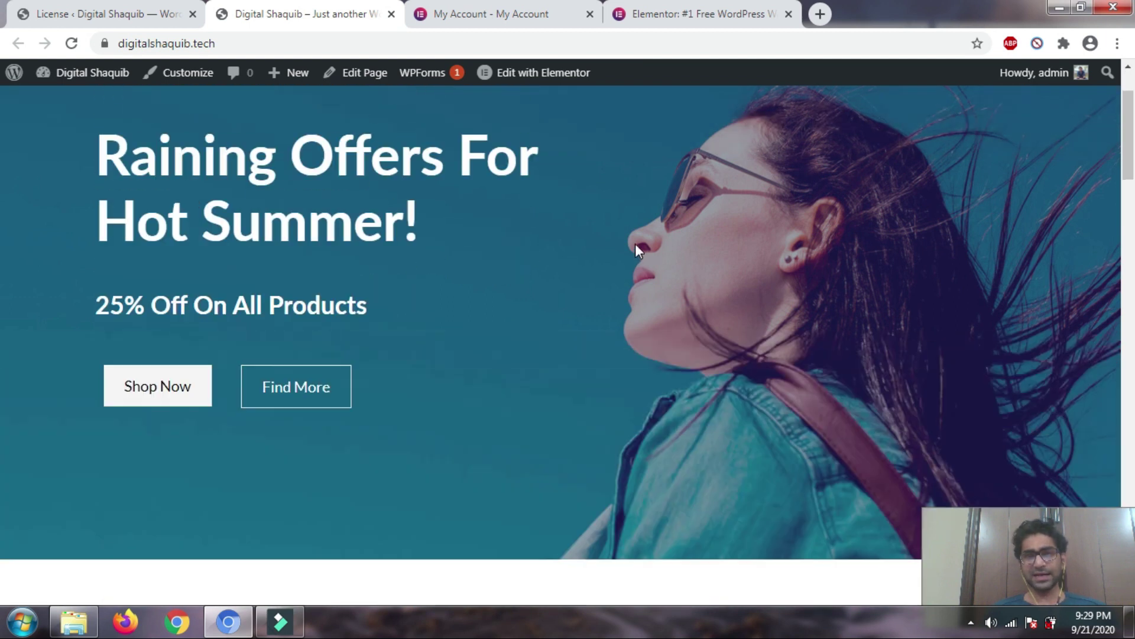
Open the home page in the Elementor editor and go to the empty section at the end of the page.
{"action": "left_click", "coordinate": [549, 86]}
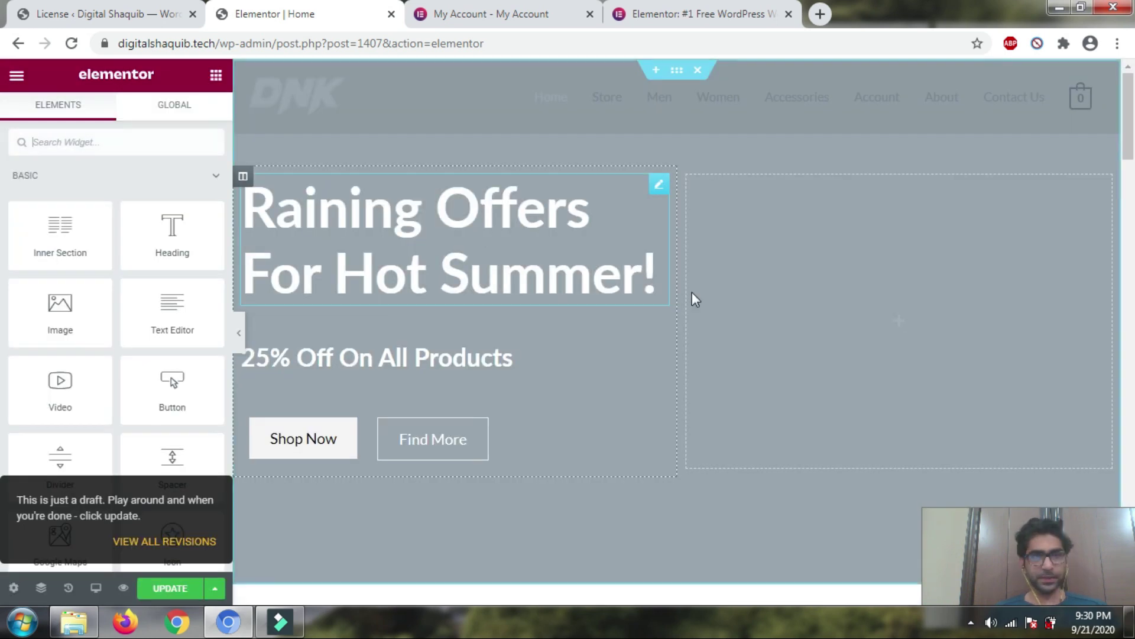
{"action": "scroll", "coordinate": [712, 293], "scroll_direction": "down", "scroll_amount": 20}
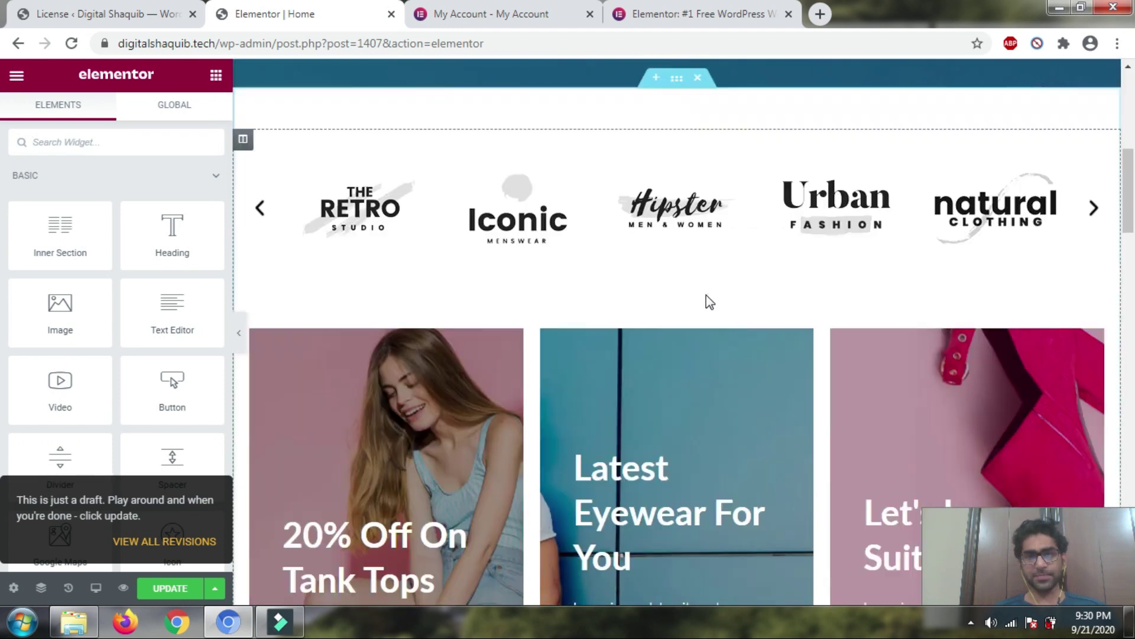
{"action": "scroll", "coordinate": [654, 371], "scroll_direction": "up", "scroll_amount": 1}
{"action": "scroll", "coordinate": [639, 379], "scroll_direction": "down", "scroll_amount": 2}
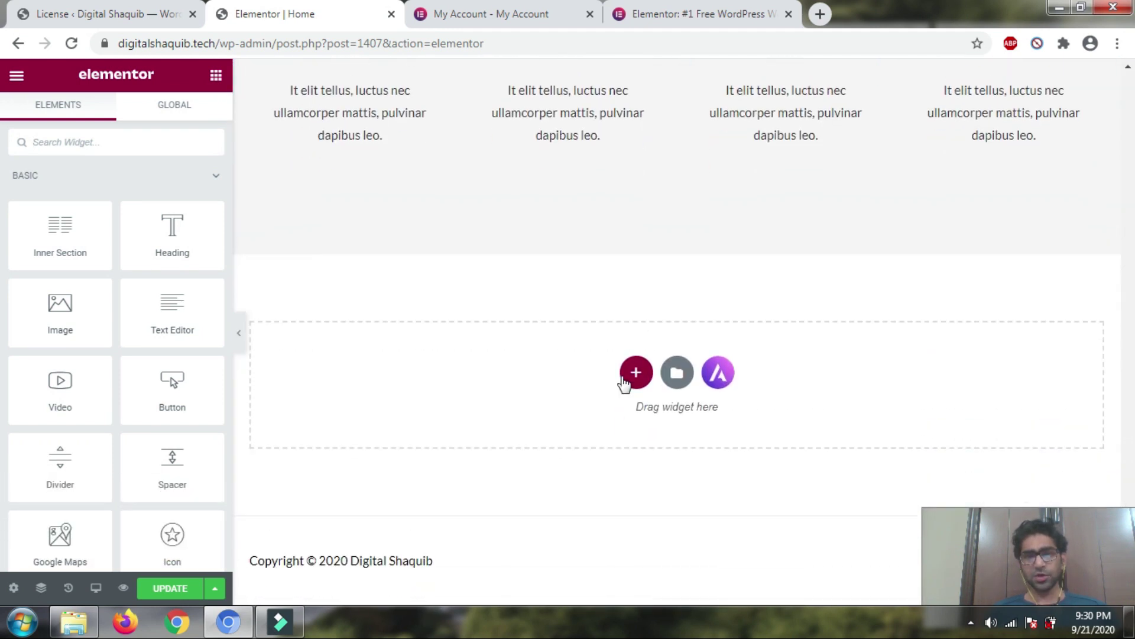
Insert the white Pro "Get In Touch" block with form and map from the template library into the empty section.
{"action": "left_click", "coordinate": [678, 373]}
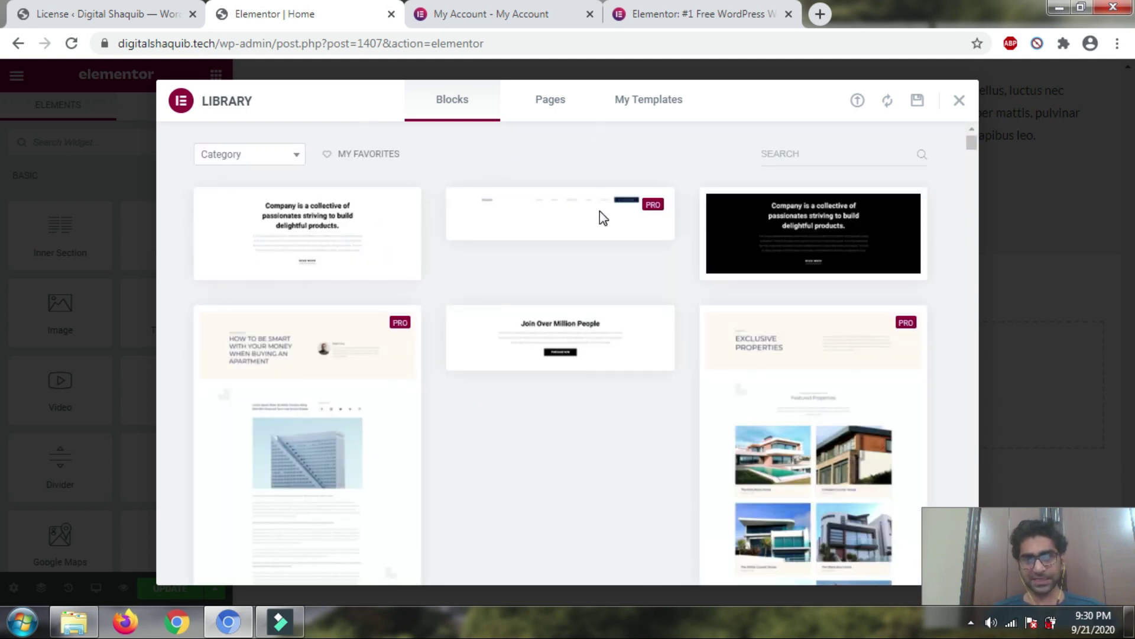
{"action": "scroll", "coordinate": [597, 260], "scroll_direction": "down", "scroll_amount": 6}
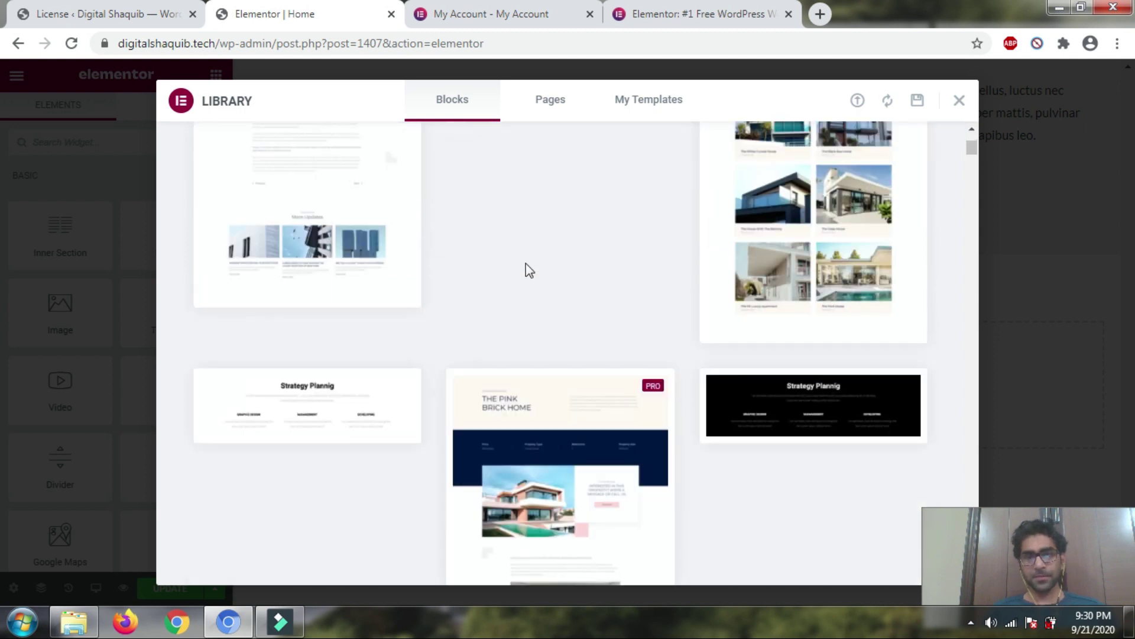
{"action": "scroll", "coordinate": [550, 236], "scroll_direction": "down", "scroll_amount": 10}
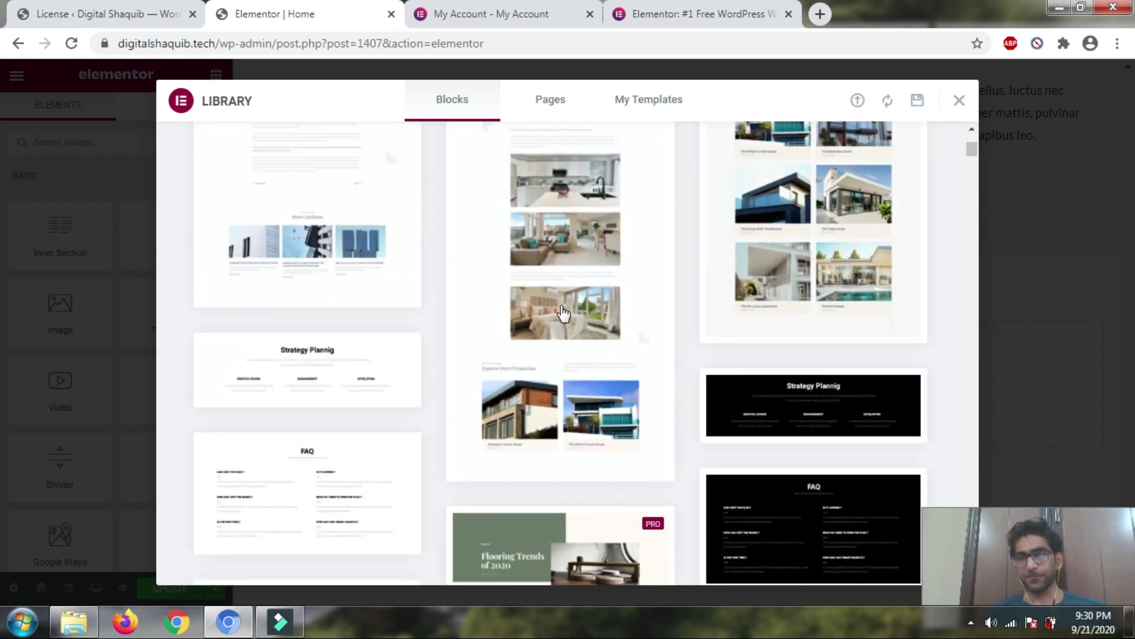
{"action": "scroll", "coordinate": [550, 237], "scroll_direction": "down", "scroll_amount": 5}
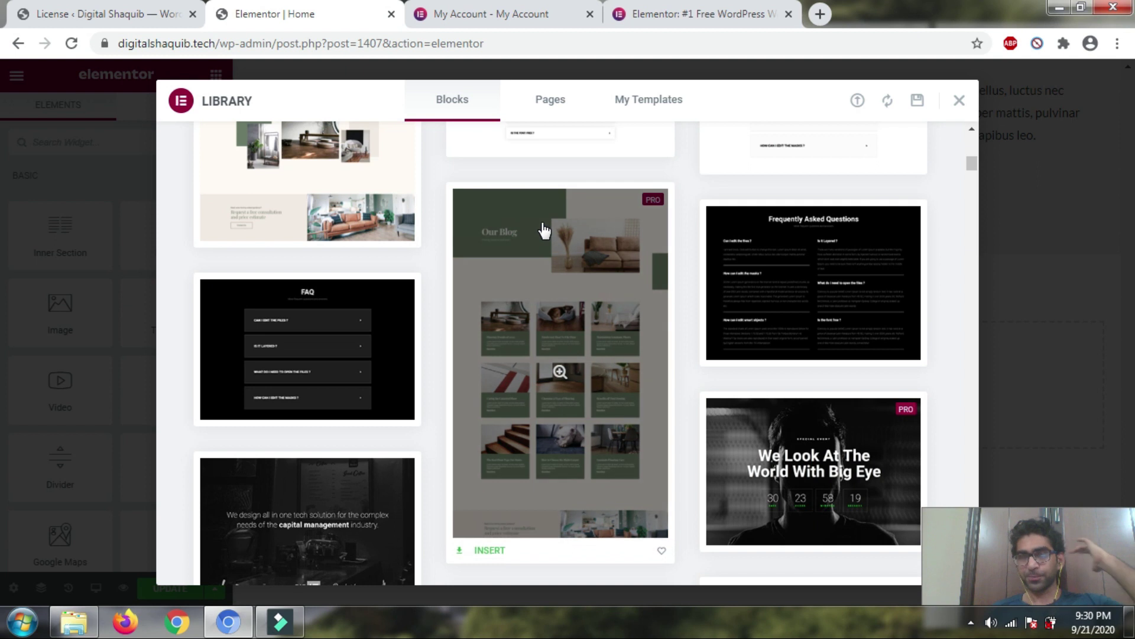
{"action": "scroll", "coordinate": [702, 277], "scroll_direction": "down", "scroll_amount": 3}
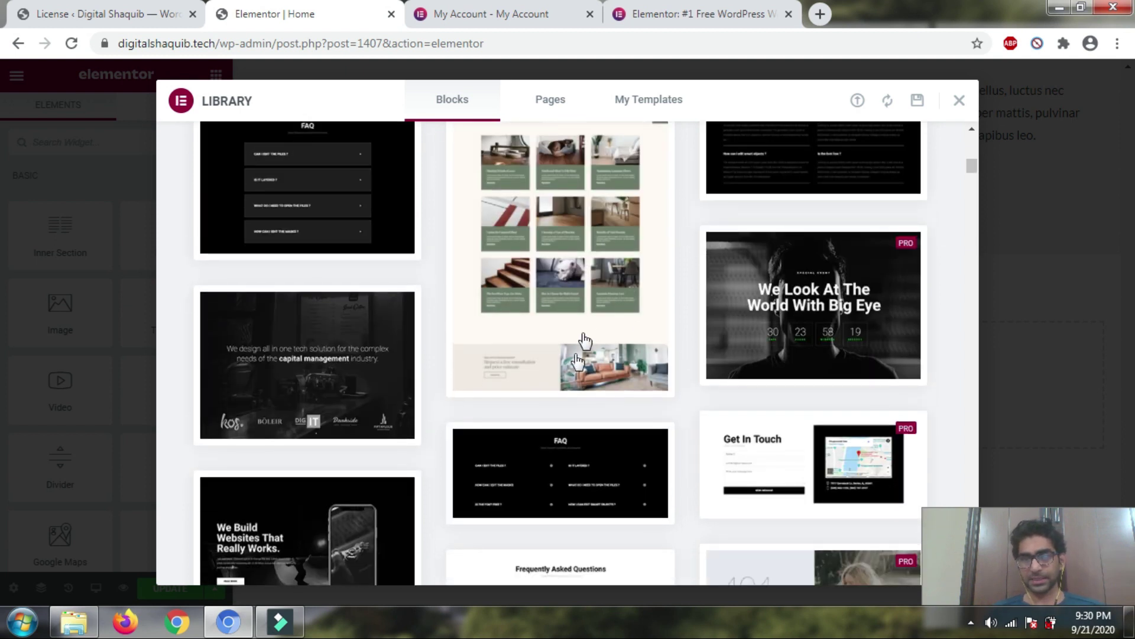
{"action": "scroll", "coordinate": [851, 278], "scroll_direction": "down", "scroll_amount": 3}
{"action": "scroll", "coordinate": [816, 313], "scroll_direction": "down", "scroll_amount": 1}
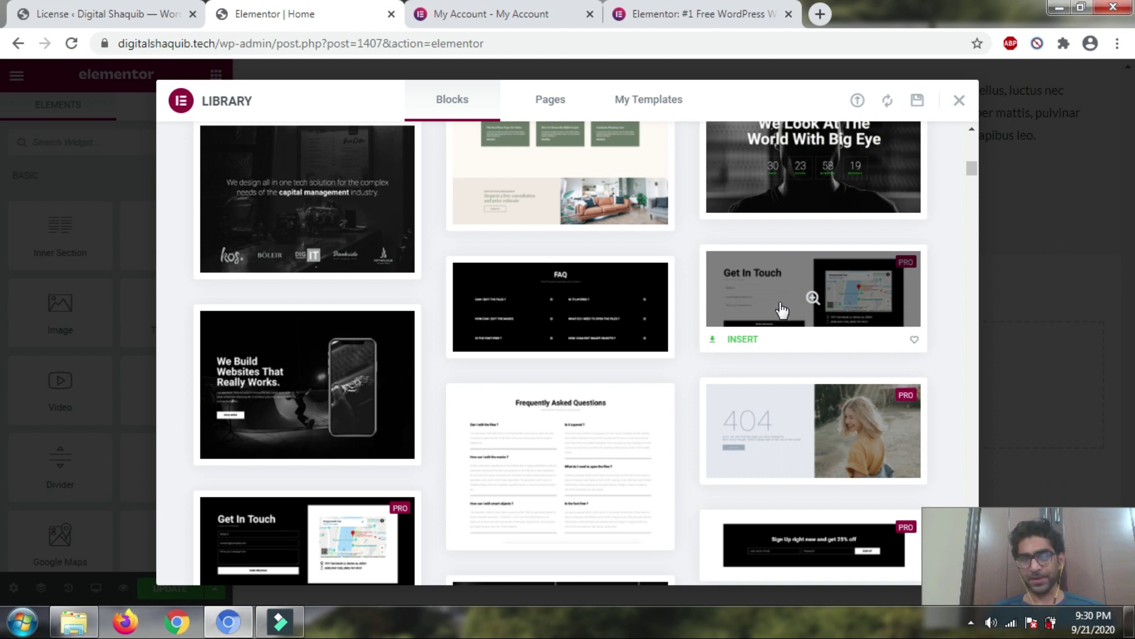
{"action": "left_click", "coordinate": [744, 340]}
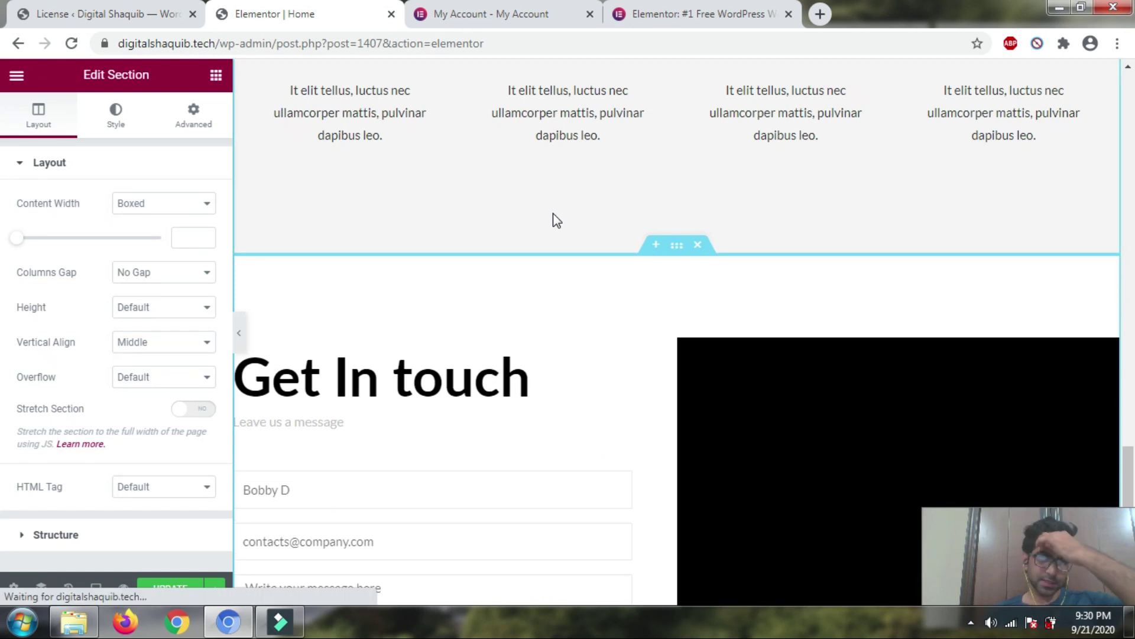
Look over the inserted "Get In touch" section with its contact form and map.
{"action": "scroll", "coordinate": [544, 242], "scroll_direction": "down", "scroll_amount": 4}
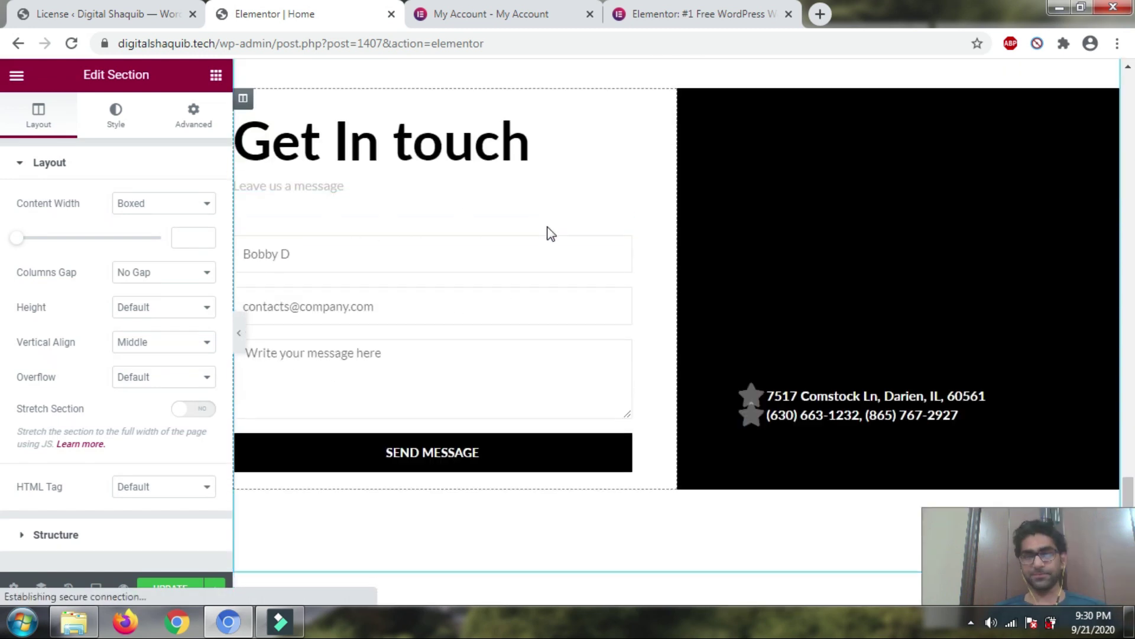
{"action": "scroll", "coordinate": [546, 234], "scroll_direction": "up", "scroll_amount": 3}
{"action": "scroll", "coordinate": [553, 234], "scroll_direction": "down", "scroll_amount": 3}
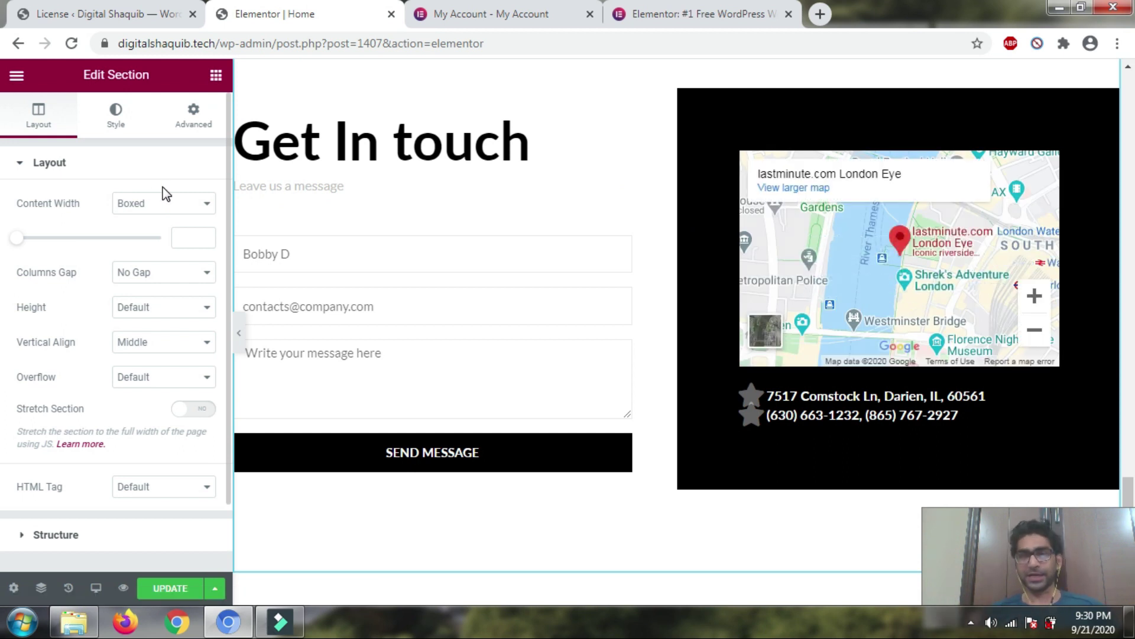
{"action": "left_click", "coordinate": [714, 11]}
{"action": "left_click", "coordinate": [570, 9]}
{"action": "left_click", "coordinate": [324, 9]}
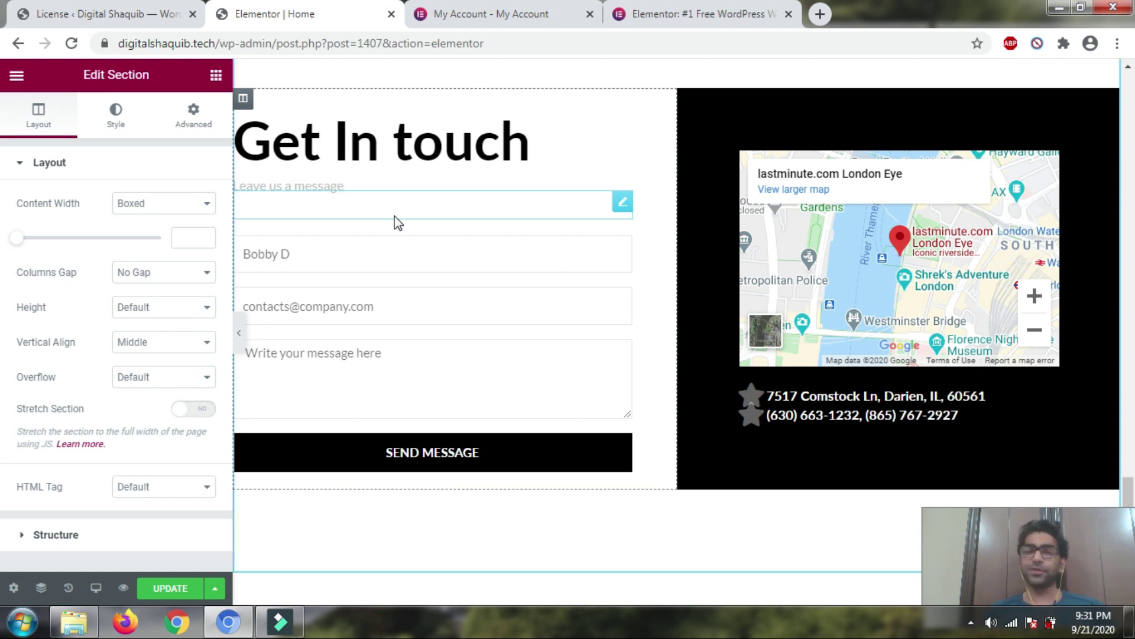
Delete the inserted "Get In touch" section from the home page.
{"action": "scroll", "coordinate": [641, 220], "scroll_direction": "up", "scroll_amount": 3}
{"action": "scroll", "coordinate": [592, 237], "scroll_direction": "down", "scroll_amount": 1}
{"action": "scroll", "coordinate": [515, 227], "scroll_direction": "down", "scroll_amount": 1}
{"action": "scroll", "coordinate": [699, 210], "scroll_direction": "up", "scroll_amount": 2}
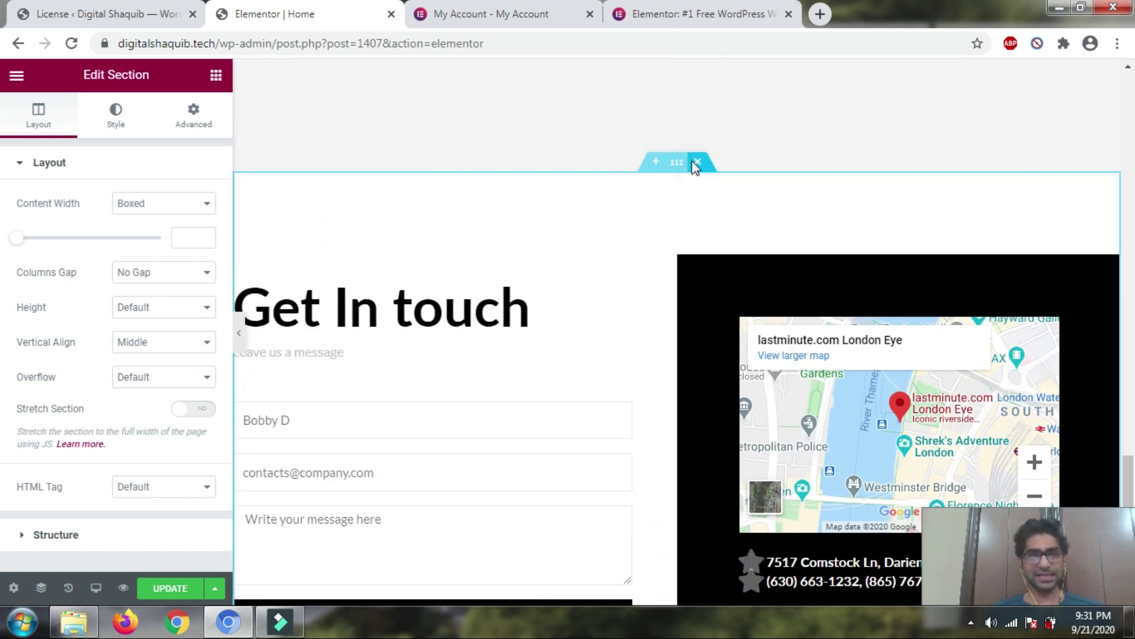
{"action": "left_click", "coordinate": [697, 162]}
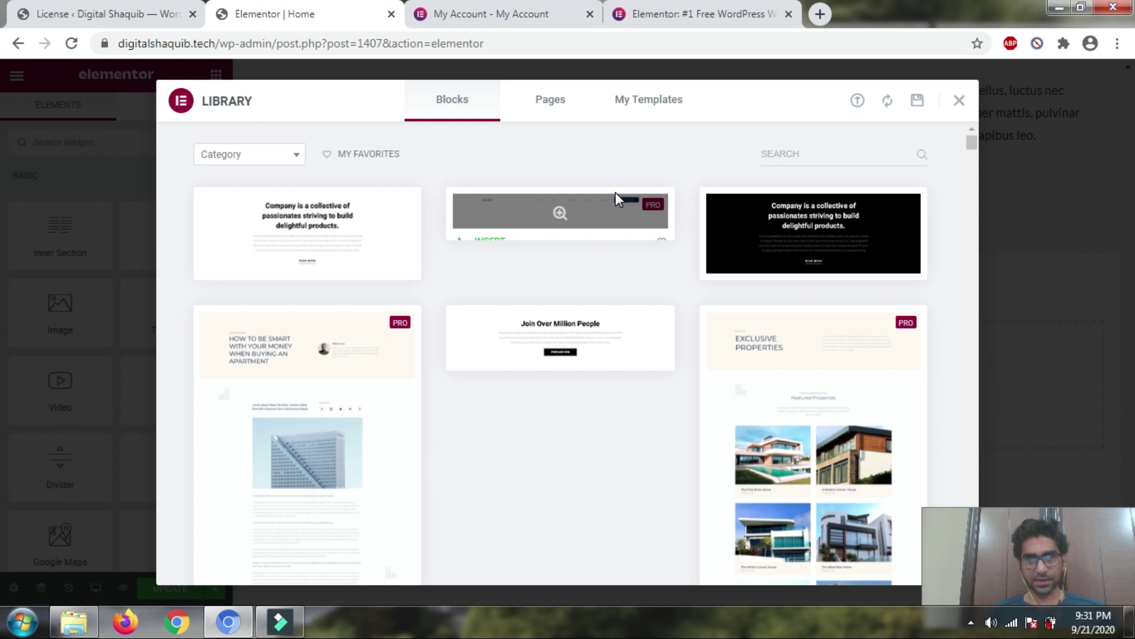
Browse the ready-made blocks in the template library again and close the library without inserting one.
{"action": "scroll", "coordinate": [406, 317], "scroll_direction": "down", "scroll_amount": 4}
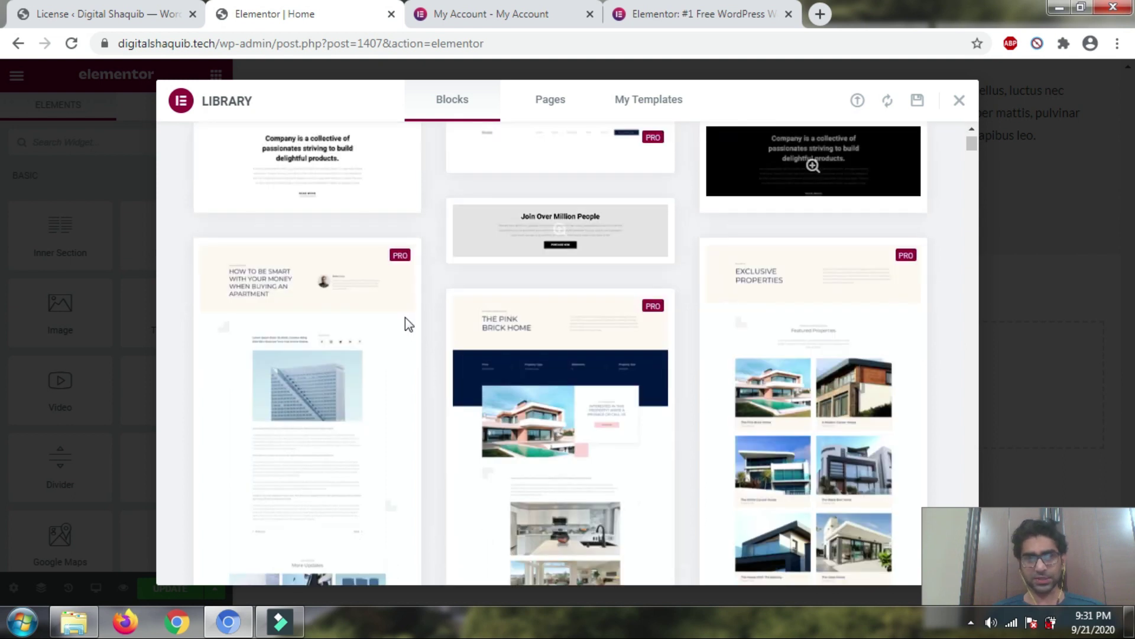
{"action": "scroll", "coordinate": [418, 287], "scroll_direction": "down", "scroll_amount": 1}
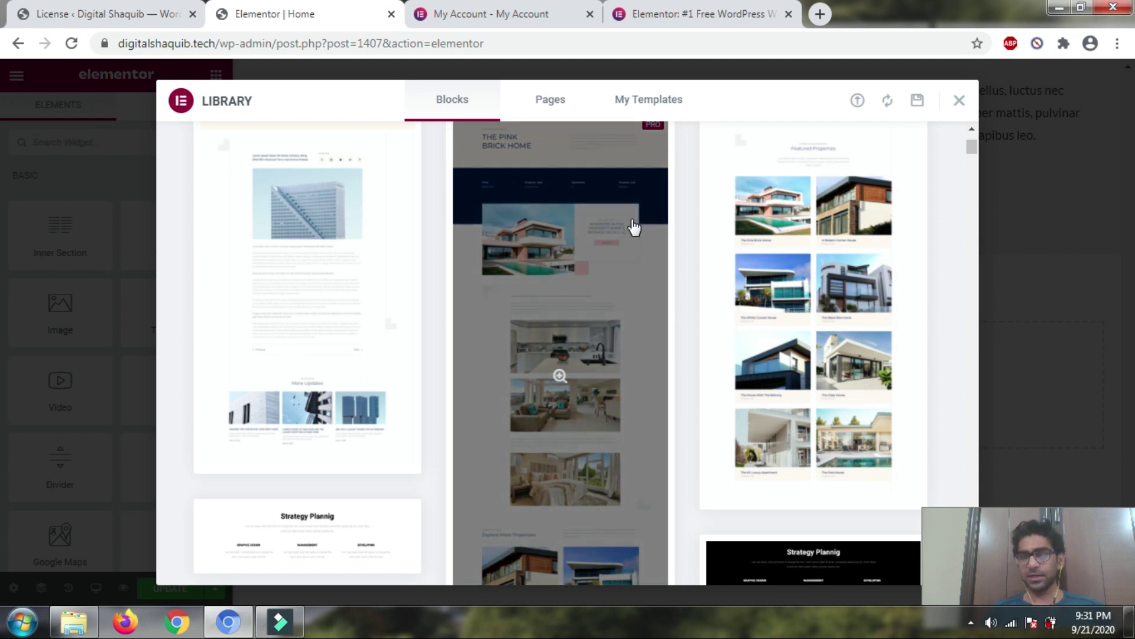
{"action": "left_click", "coordinate": [959, 101]}
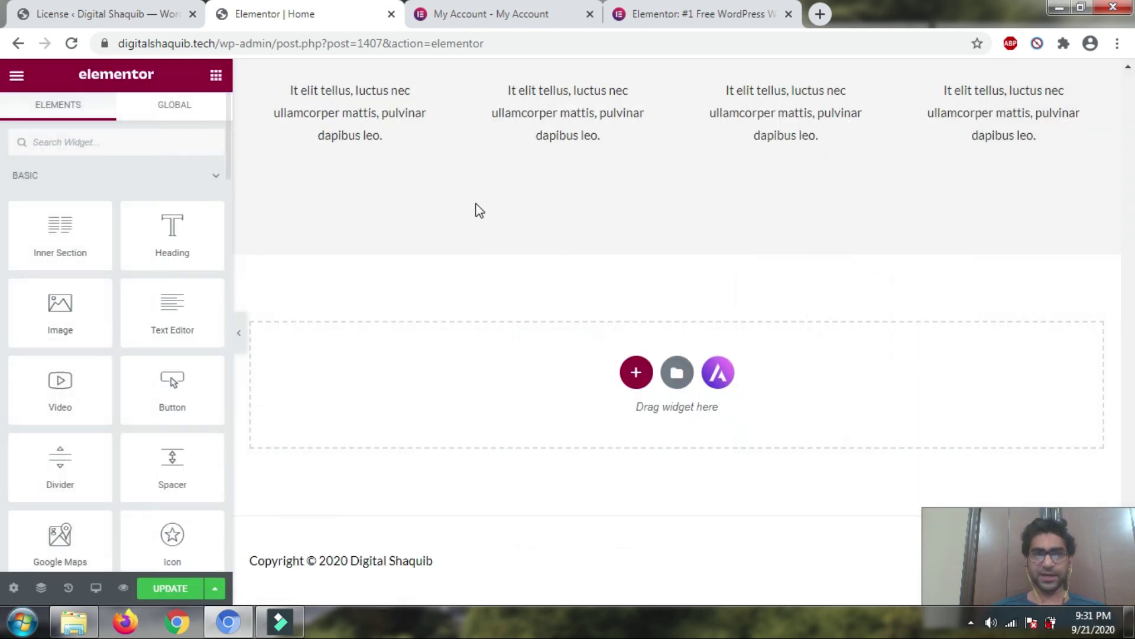
Look through the Pro widgets available in the Elementor editor, from Posts to Share Buttons.
{"action": "scroll", "coordinate": [479, 208], "scroll_direction": "up", "scroll_amount": 3}
{"action": "scroll", "coordinate": [479, 208], "scroll_direction": "up", "scroll_amount": 2}
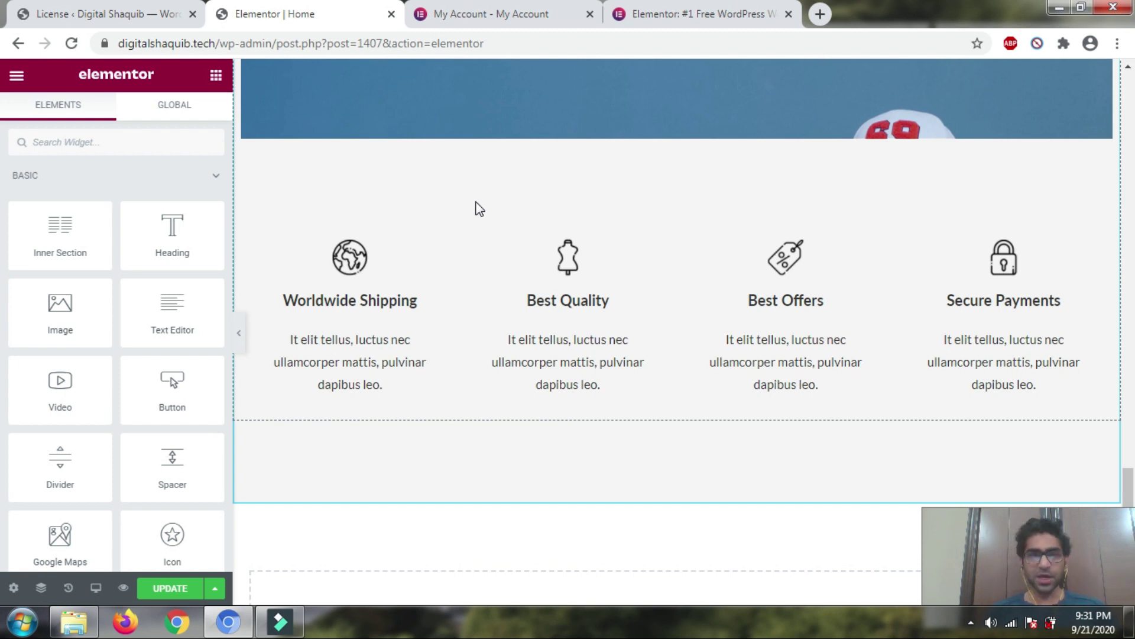
{"action": "scroll", "coordinate": [127, 233], "scroll_direction": "down", "scroll_amount": 8}
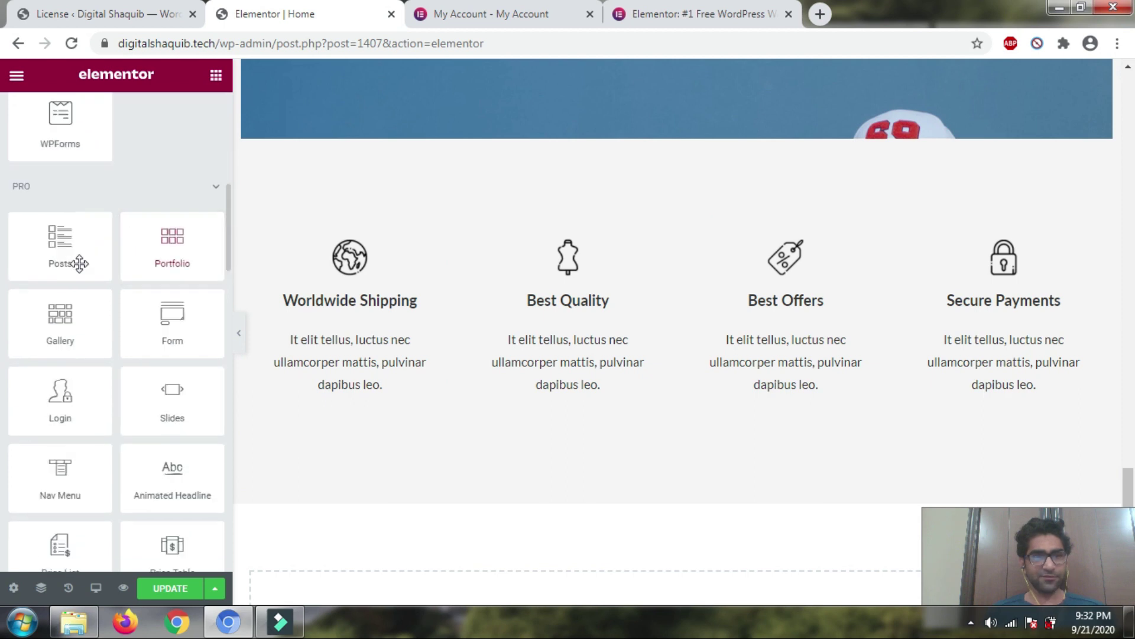
{"action": "scroll", "coordinate": [95, 352], "scroll_direction": "down", "scroll_amount": 5}
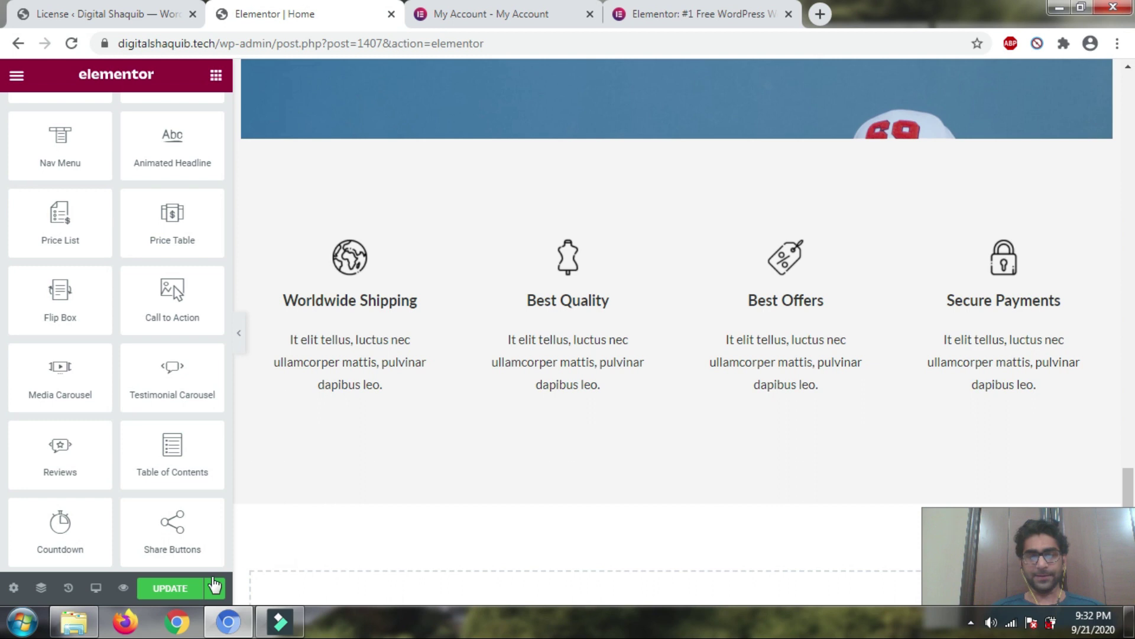
Review the Elementor zip files in Windows Explorer and the License Settings page, ending back in the Elementor editor.
{"action": "left_click", "coordinate": [74, 621]}
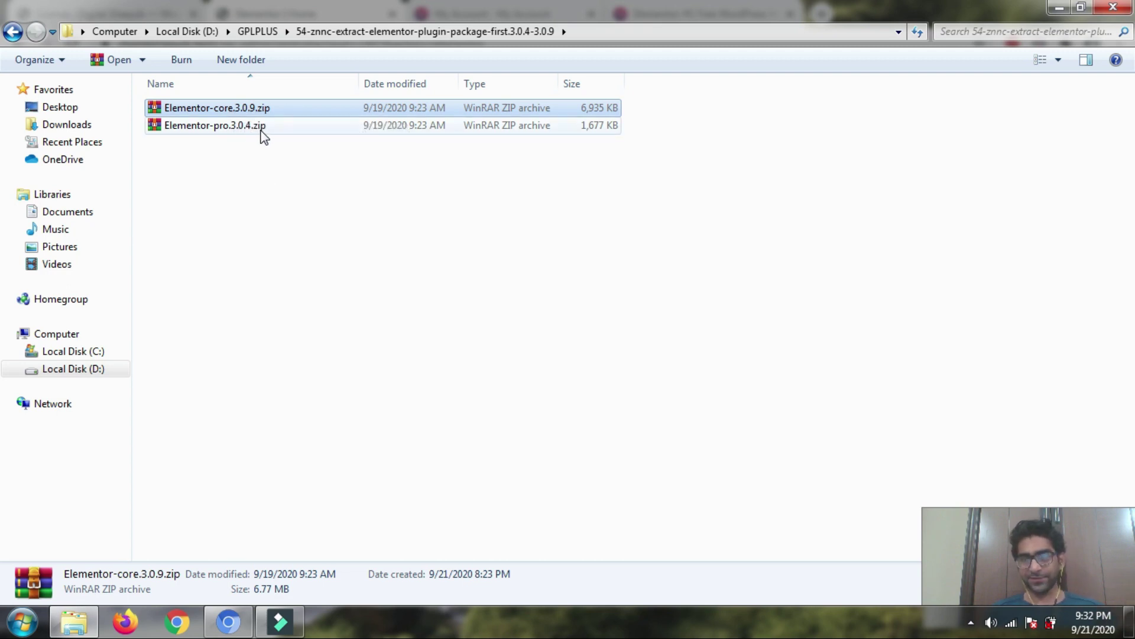
{"action": "left_click", "coordinate": [83, 619]}
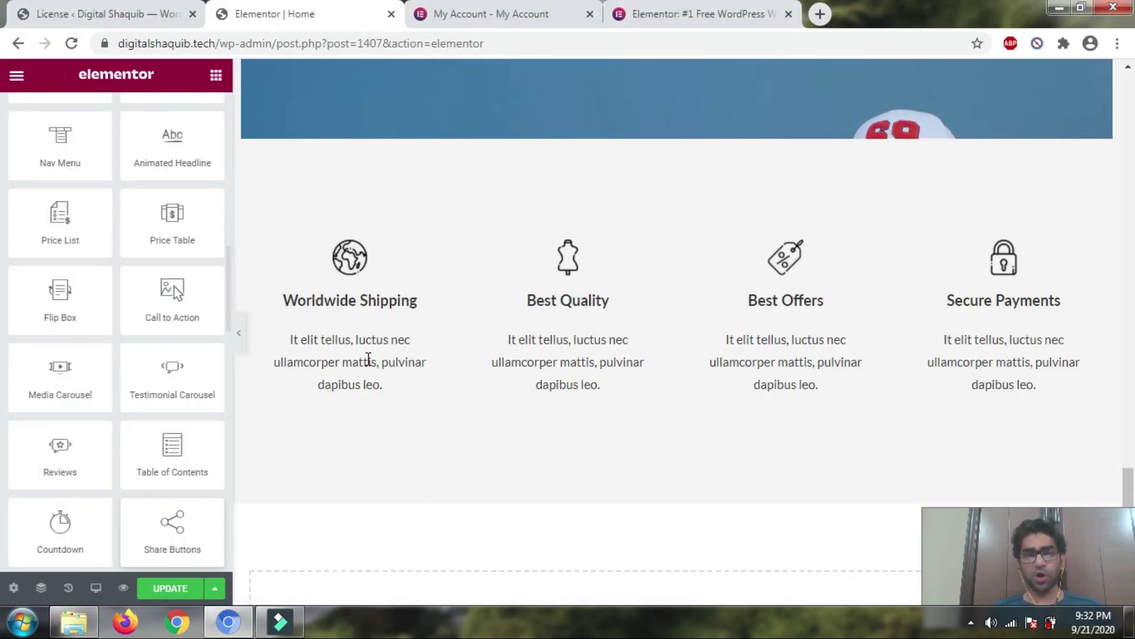
{"action": "key", "text": "ctrl+Page_Up"}
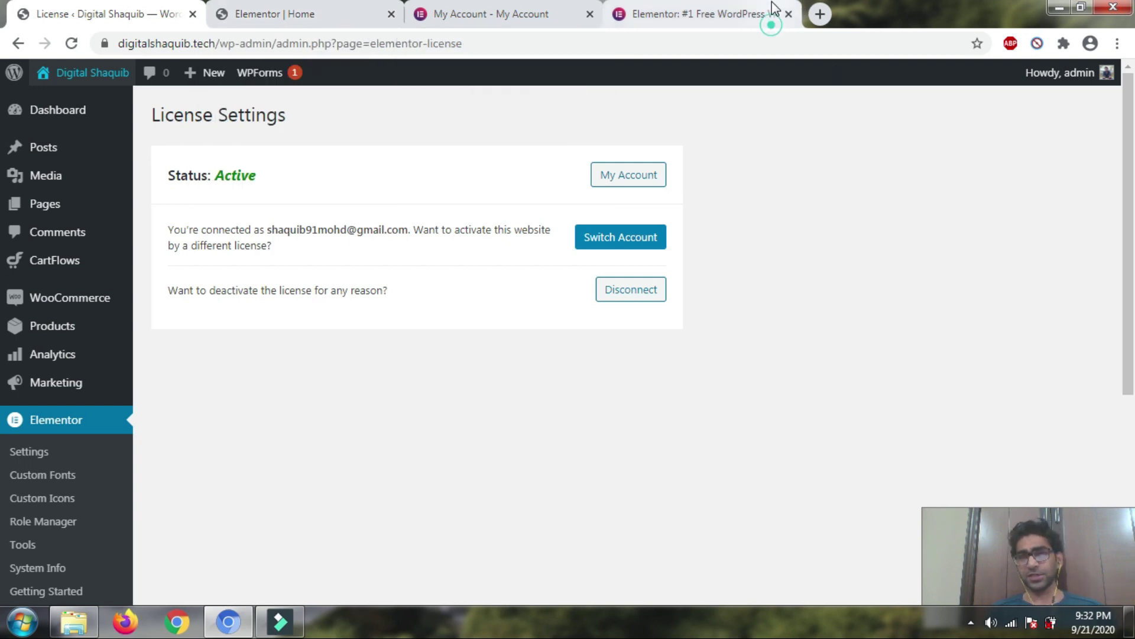
{"action": "left_click", "coordinate": [686, 13]}
{"action": "left_click", "coordinate": [507, 18]}
{"action": "left_click", "coordinate": [321, 16]}
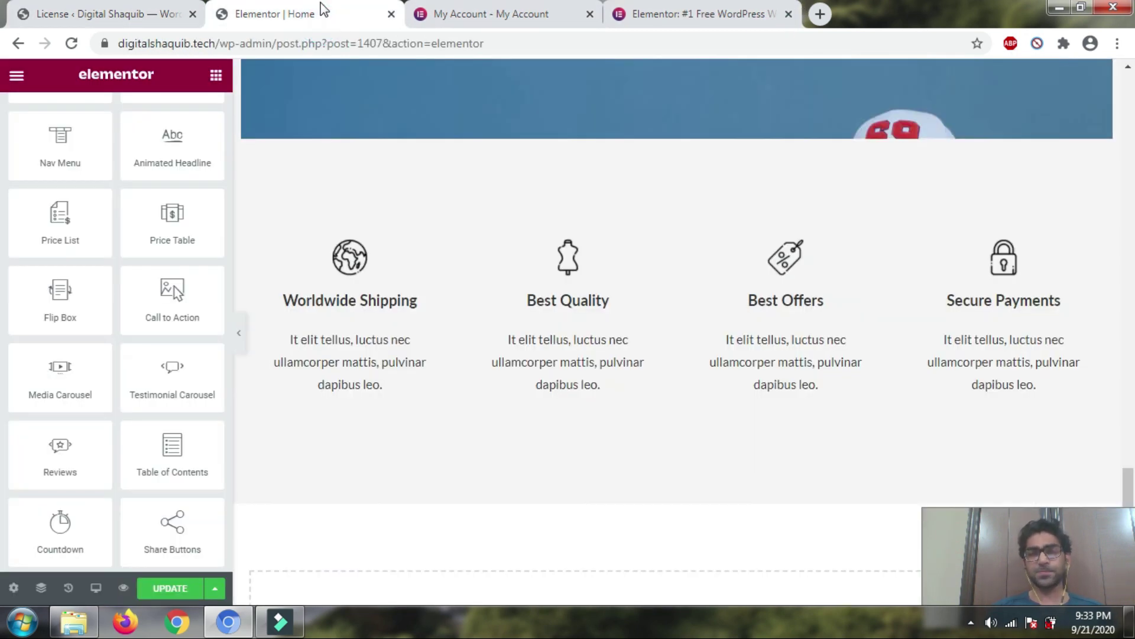